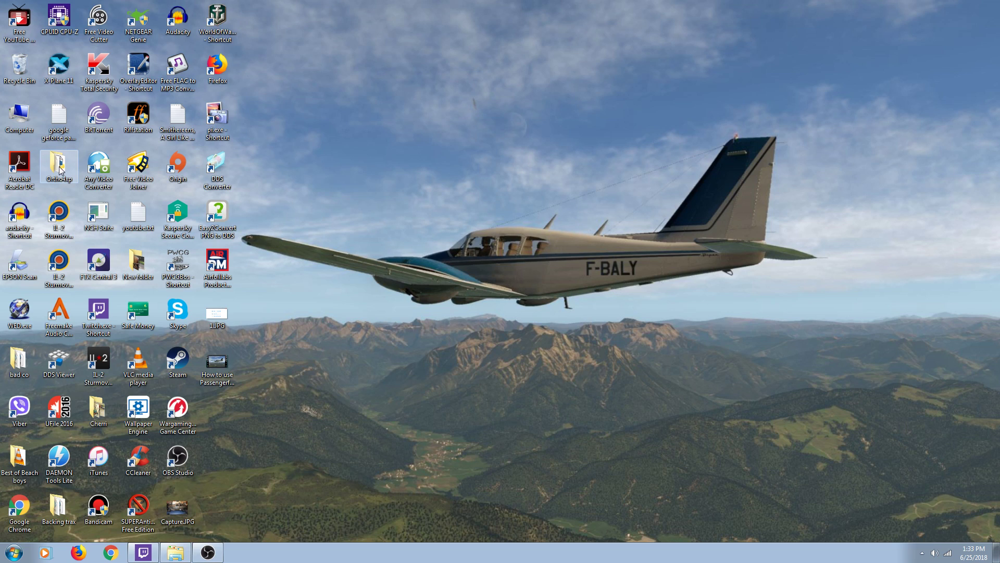
- Pause Kaspersky Total Security protection using the plain Pause option with no time limit
double_click(60, 170)
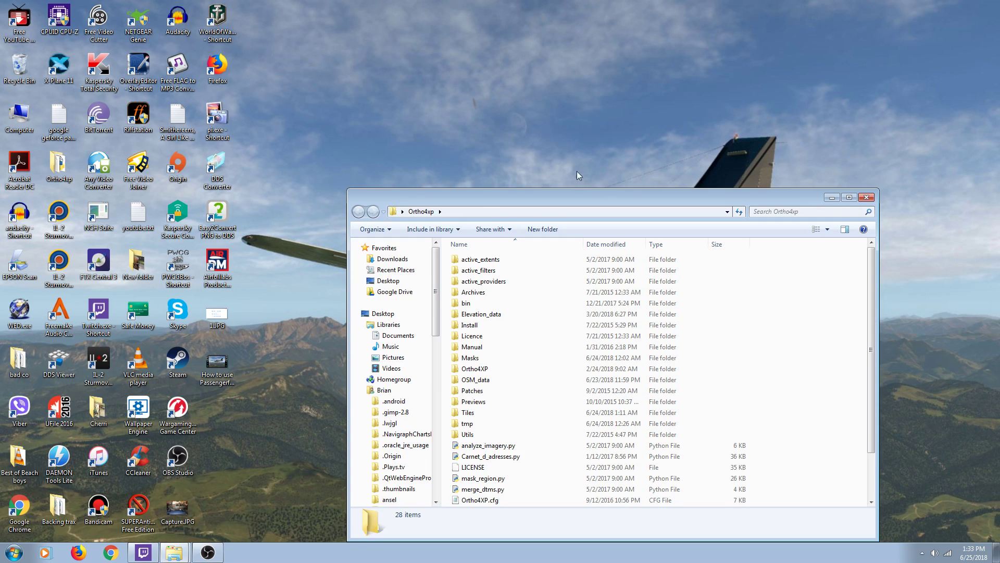
left_click(866, 197)
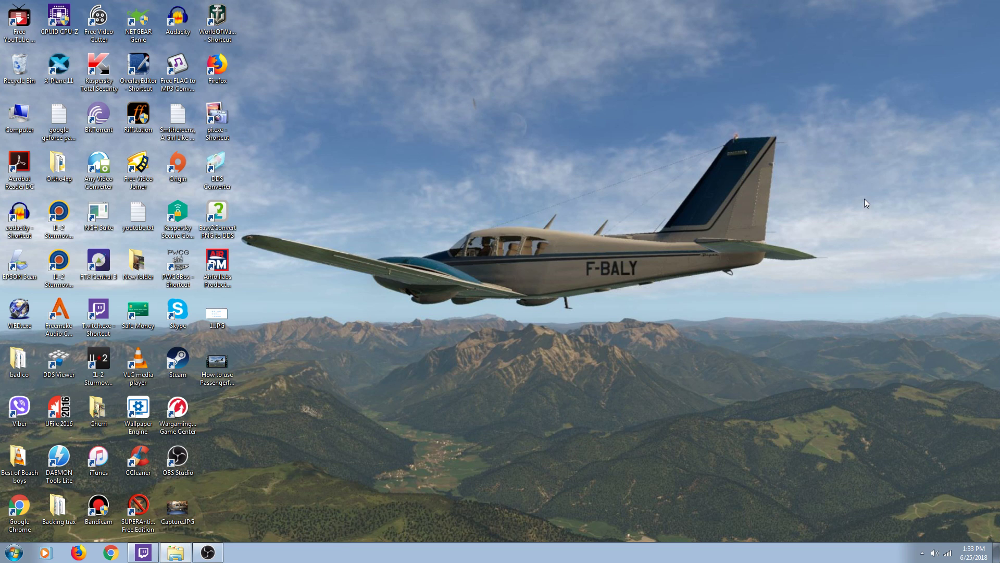
left_click(922, 553)
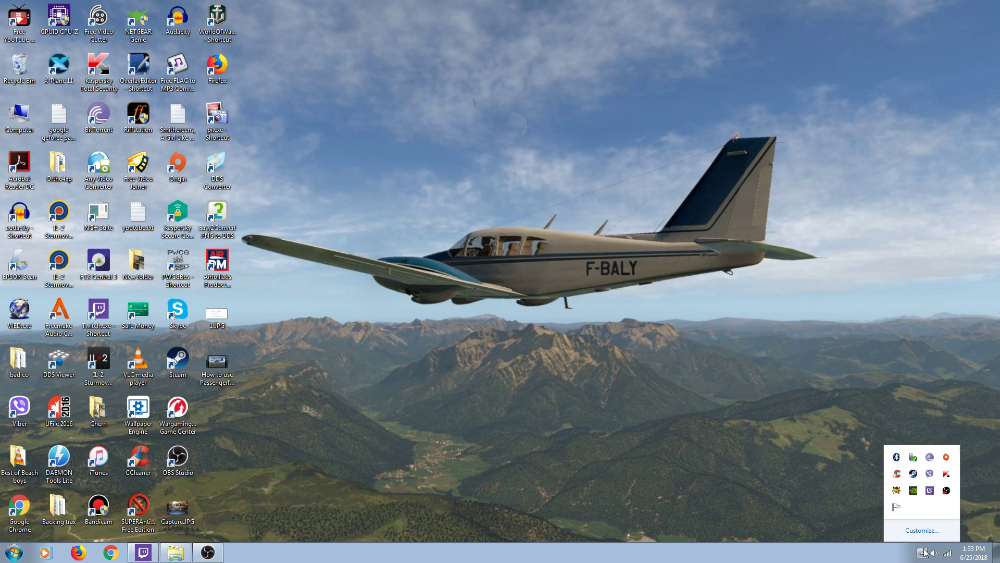
right_click(948, 477)
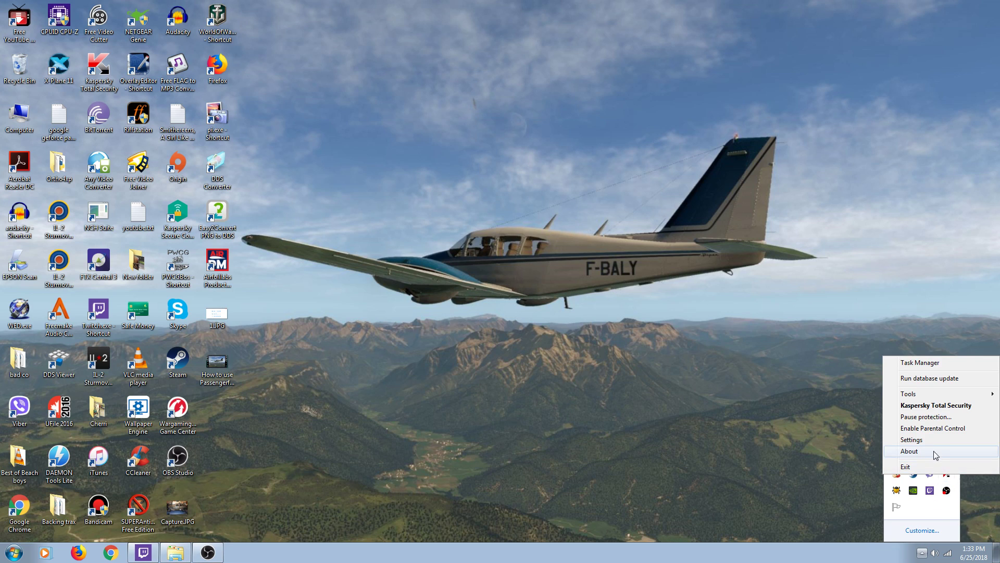
left_click(922, 417)
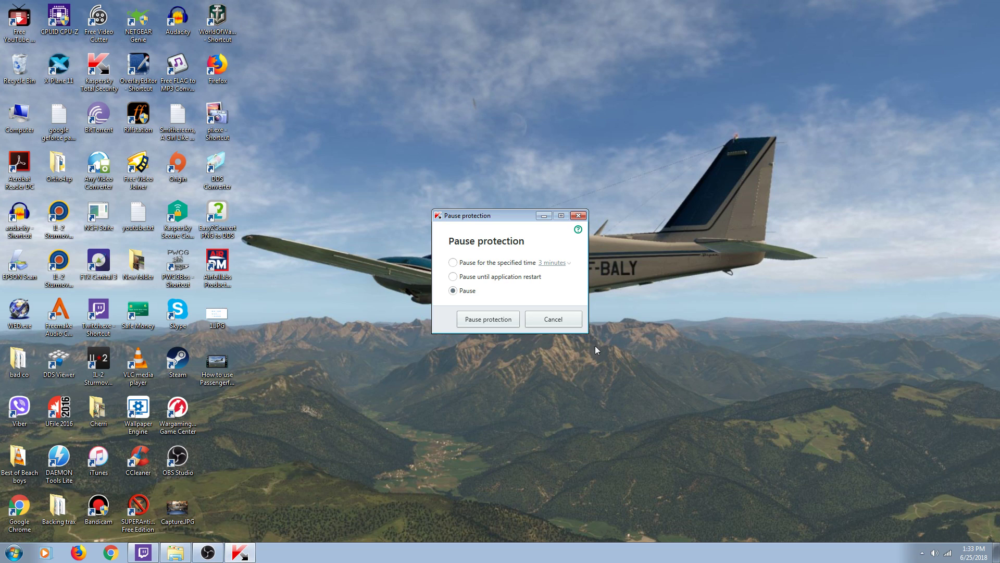
left_click(503, 320)
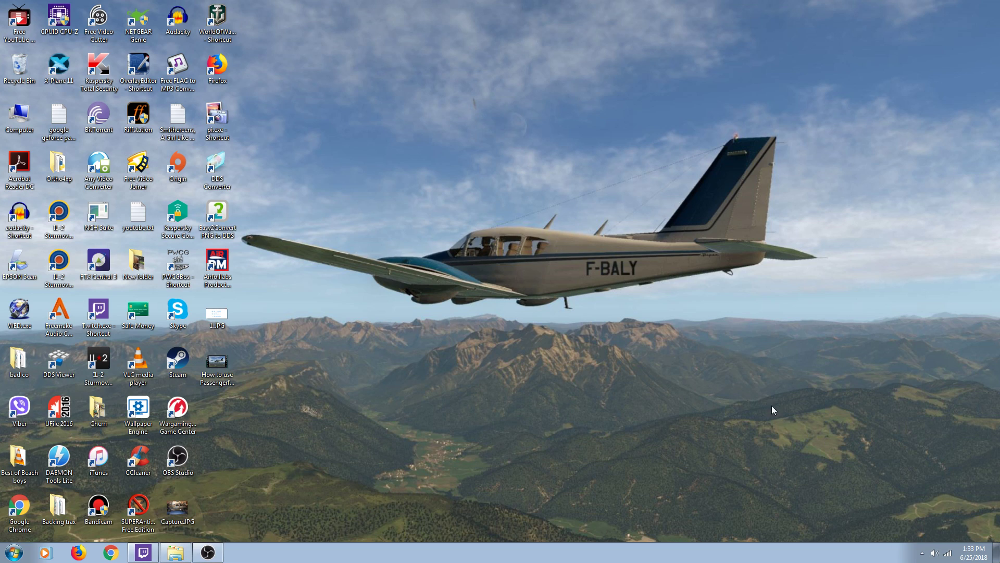
- Run Ortho4XP_v120b.exe from the bin folder inside the desktop's Ortho4xp folder, allowing it past the security warning
double_click(55, 165)
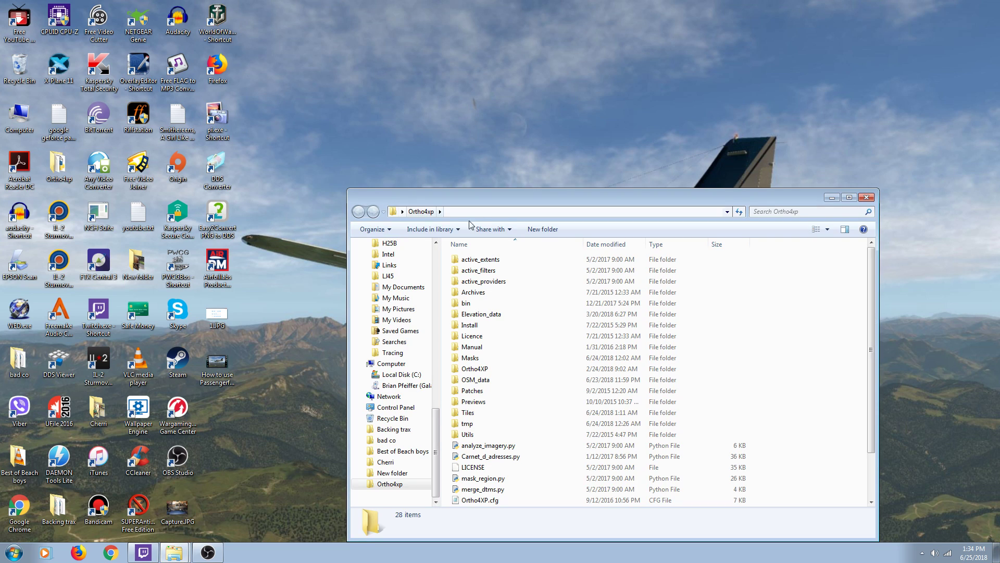
left_click_drag(522, 199, 542, 98)
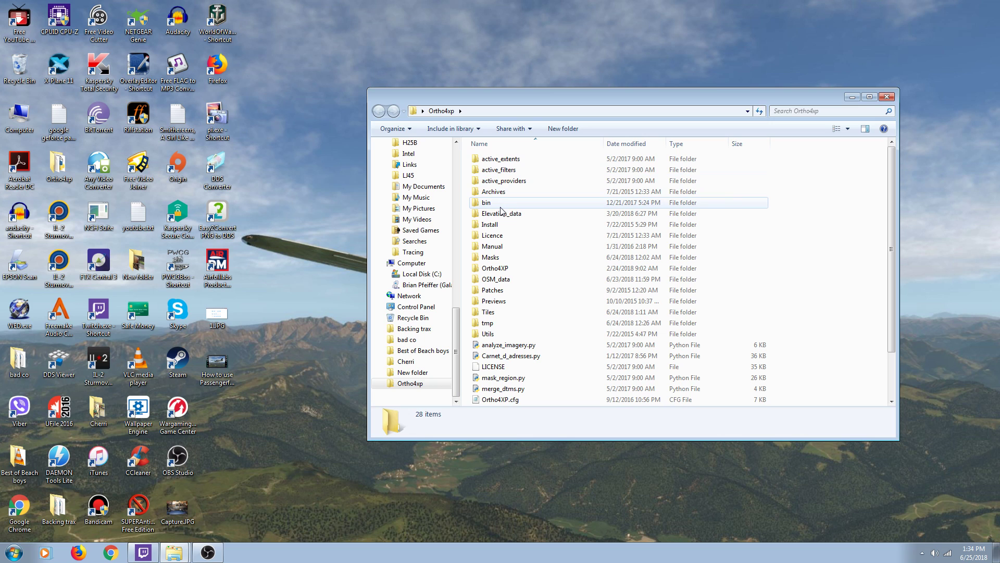
double_click(489, 205)
scroll(525, 221, "down", 2)
scroll(526, 222, "down", 4)
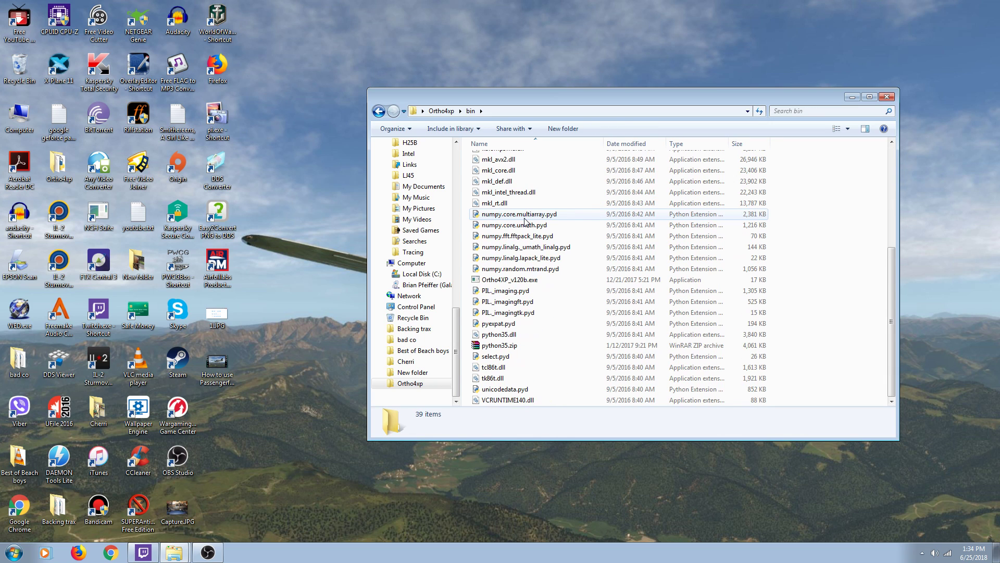
double_click(496, 280)
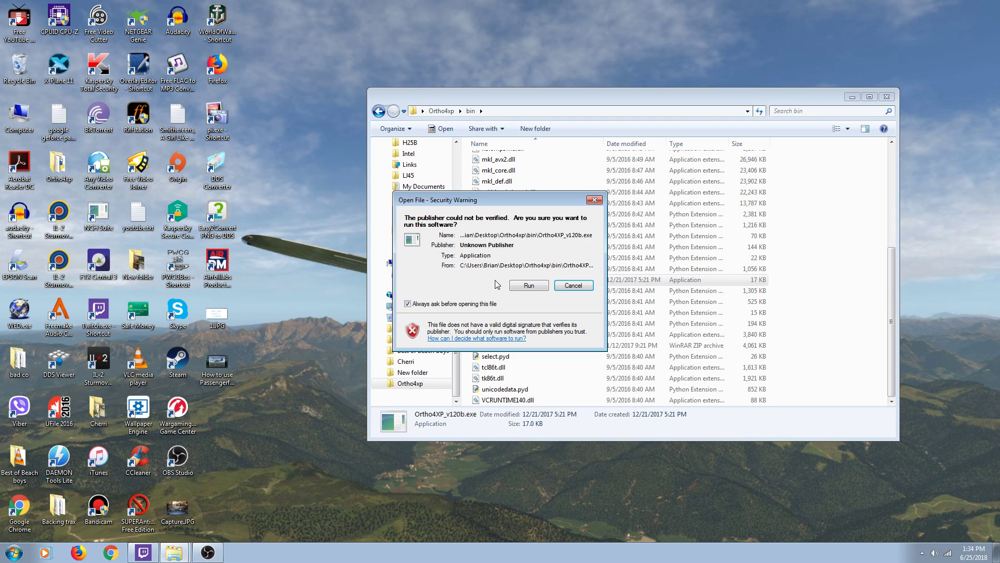
left_click(531, 286)
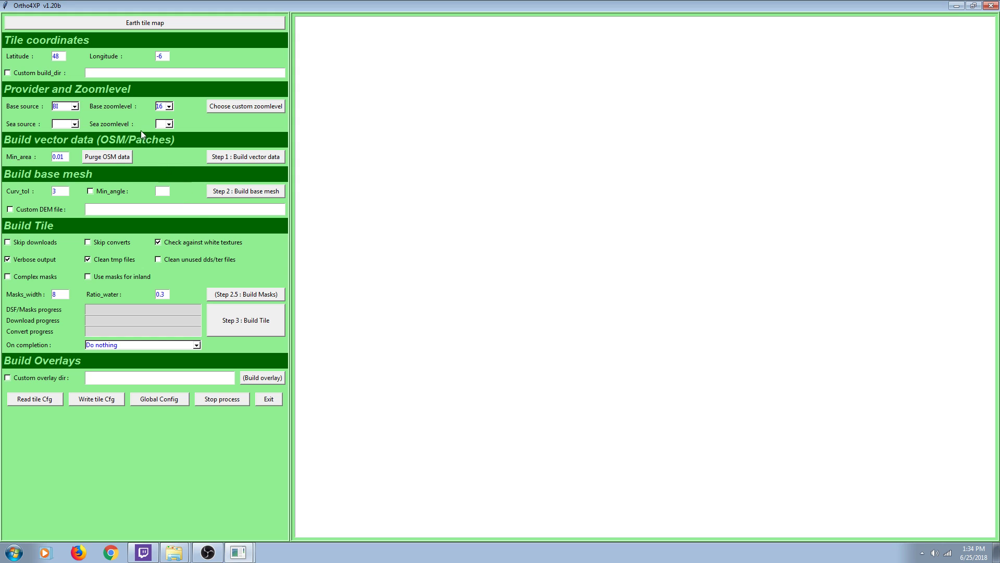
- Look through the available base source providers while keeping BI selected
left_click(75, 107)
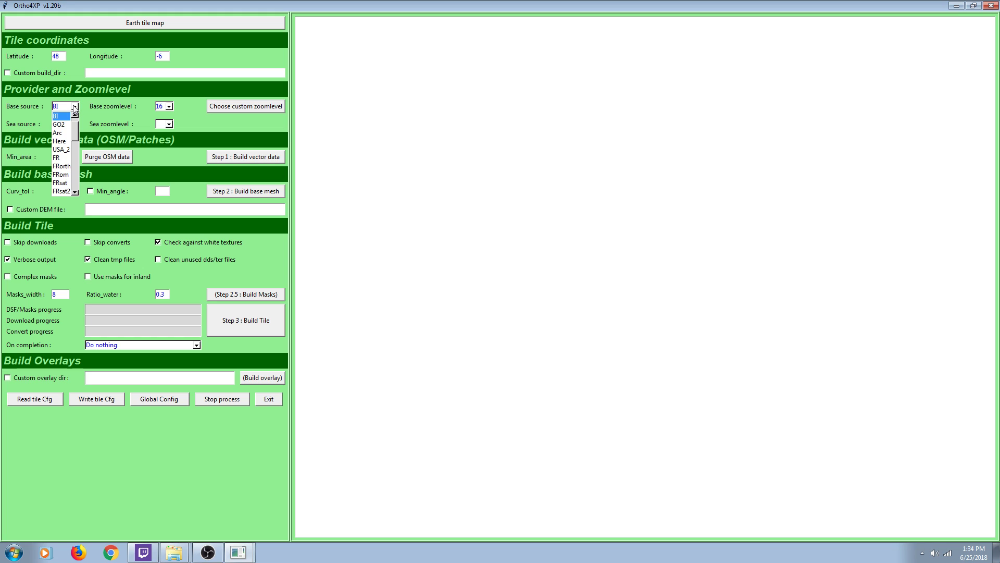
scroll(64, 146, "down", 2)
scroll(64, 149, "down", 5)
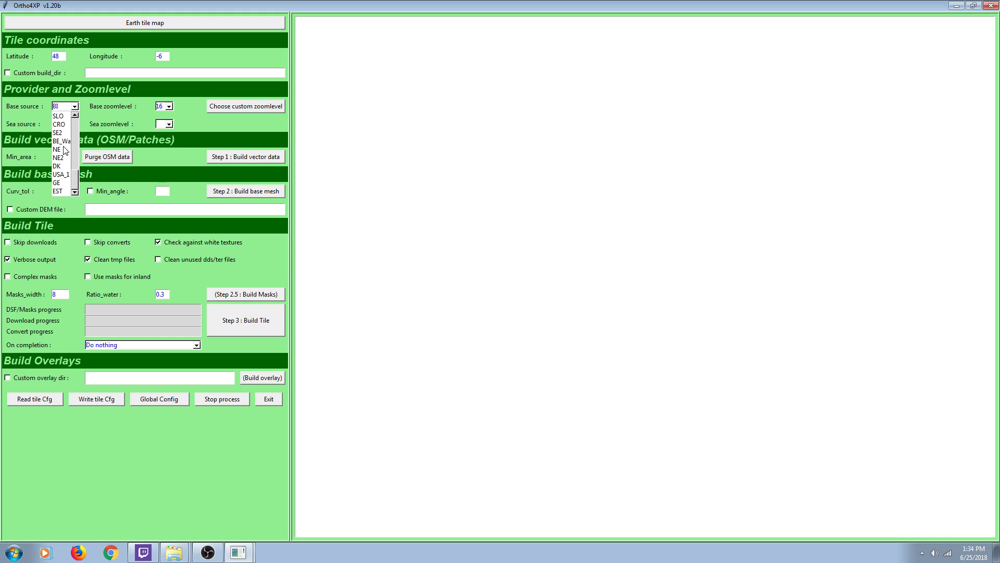
scroll(64, 150, "up", 7)
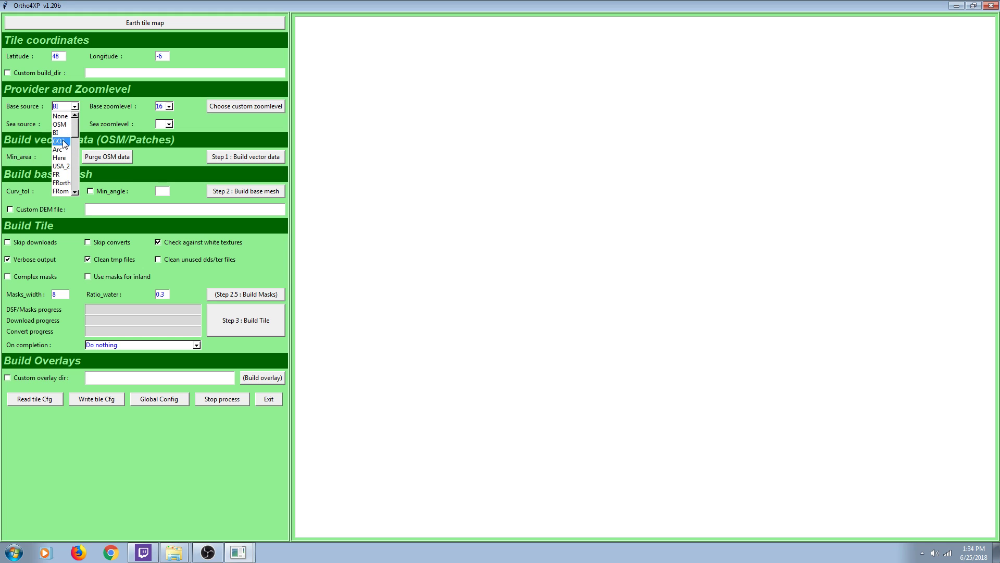
left_click(101, 118)
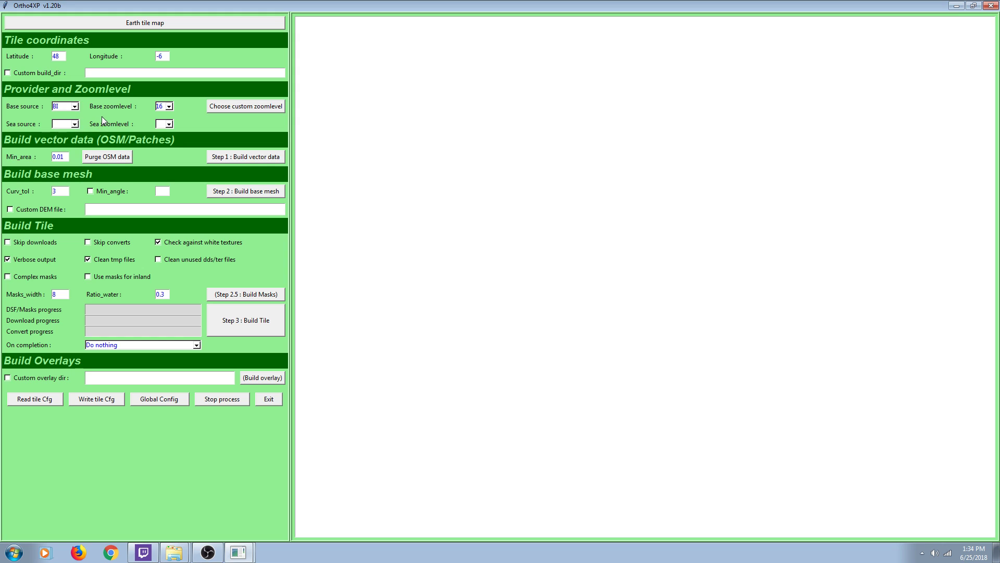
- Try the base zoomlevels 11, 16, 17 and 18 for the tile imagery
left_click(170, 108)
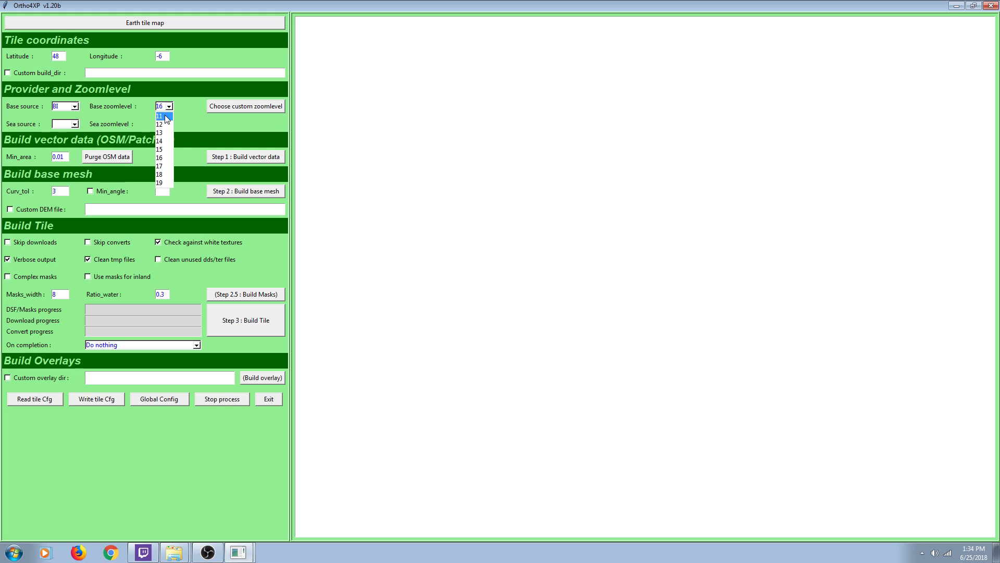
left_click(166, 116)
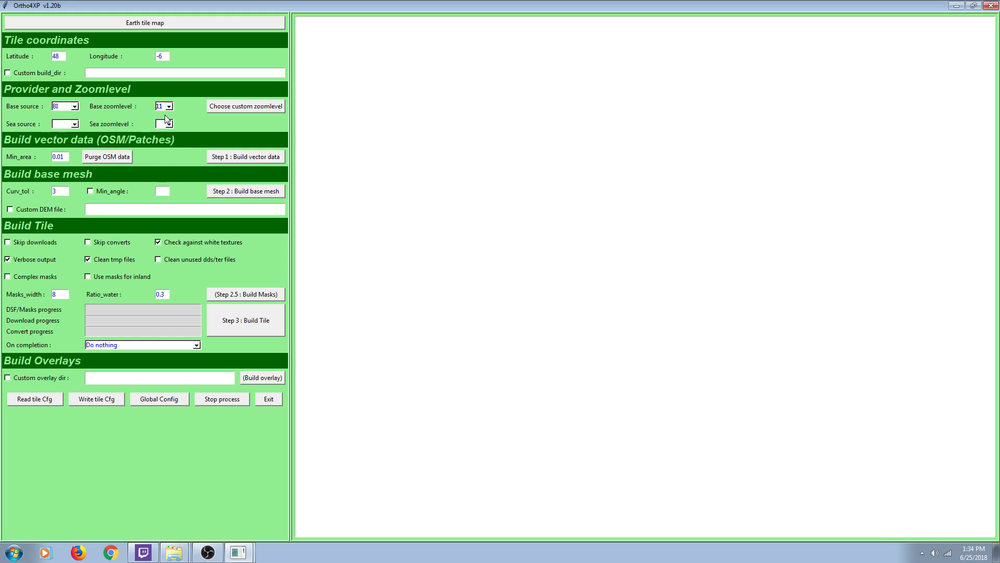
left_click(169, 106)
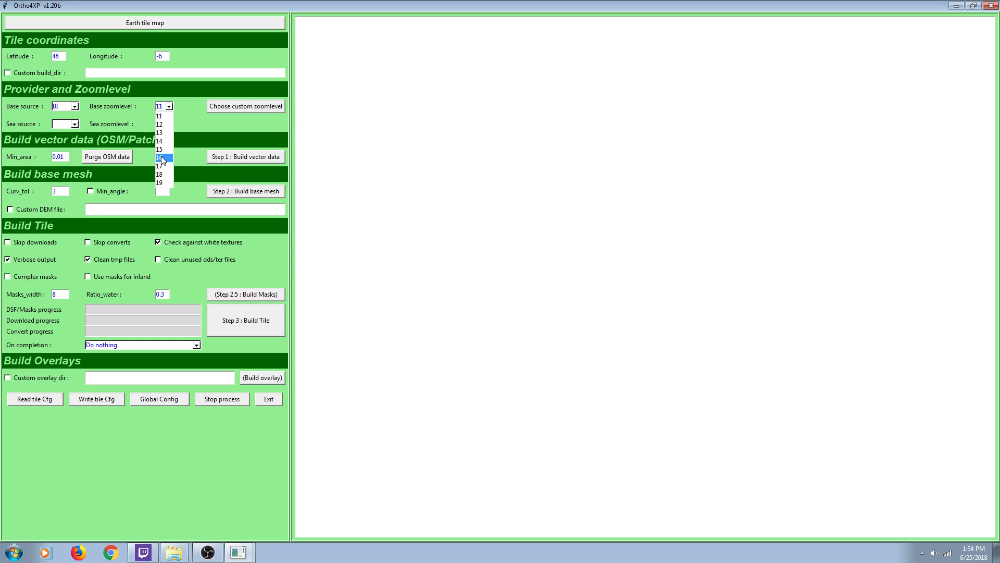
left_click(163, 158)
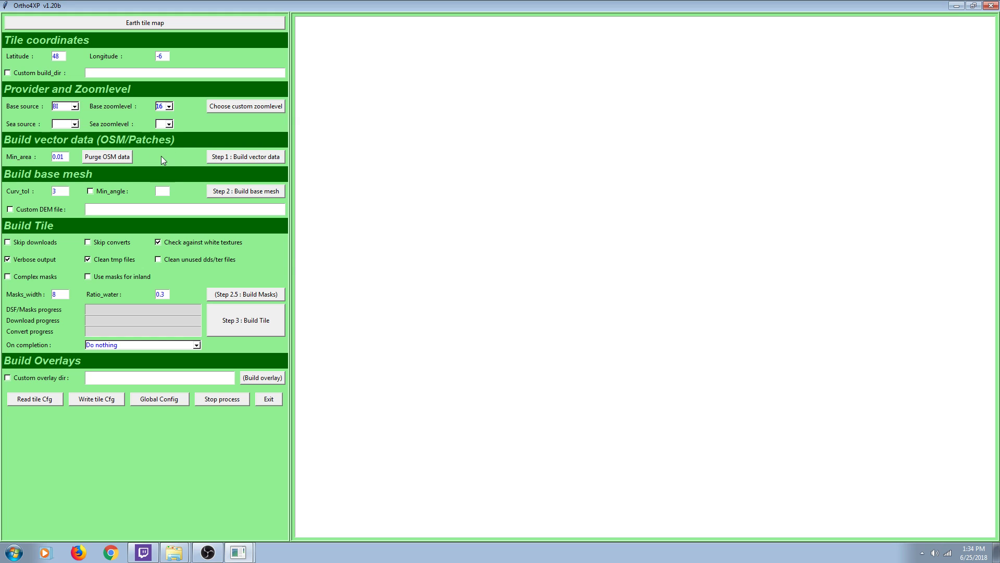
left_click(169, 108)
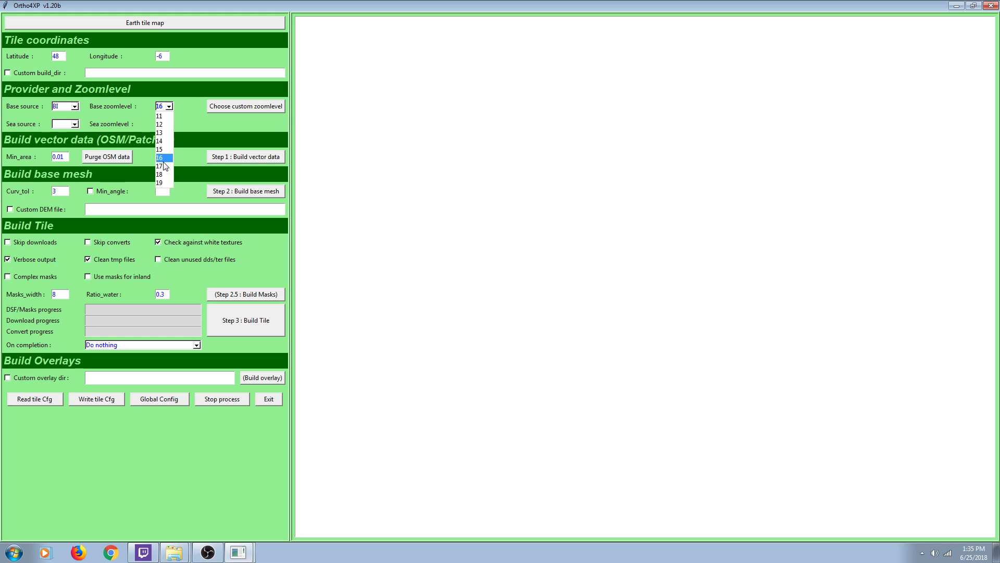
left_click(164, 167)
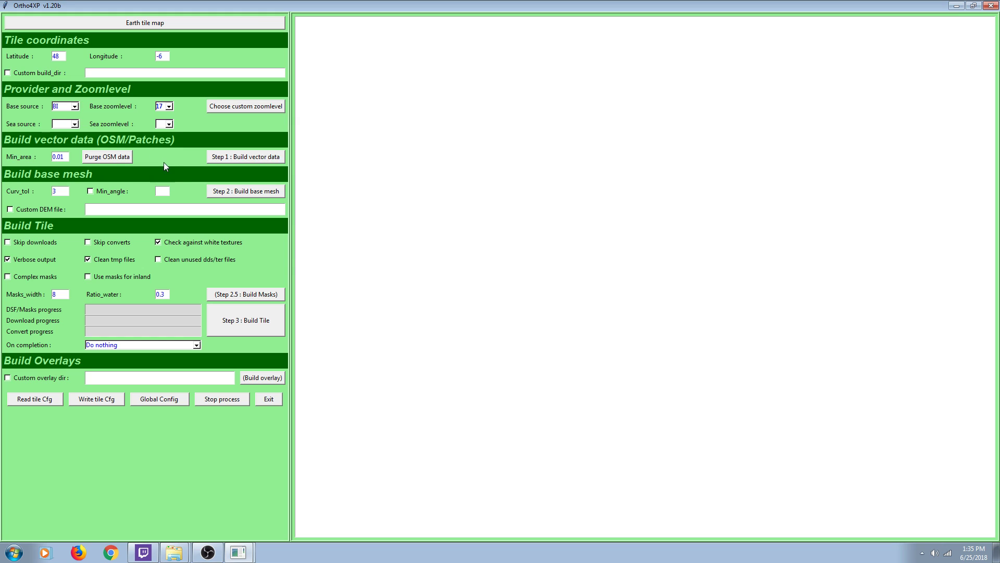
left_click(170, 108)
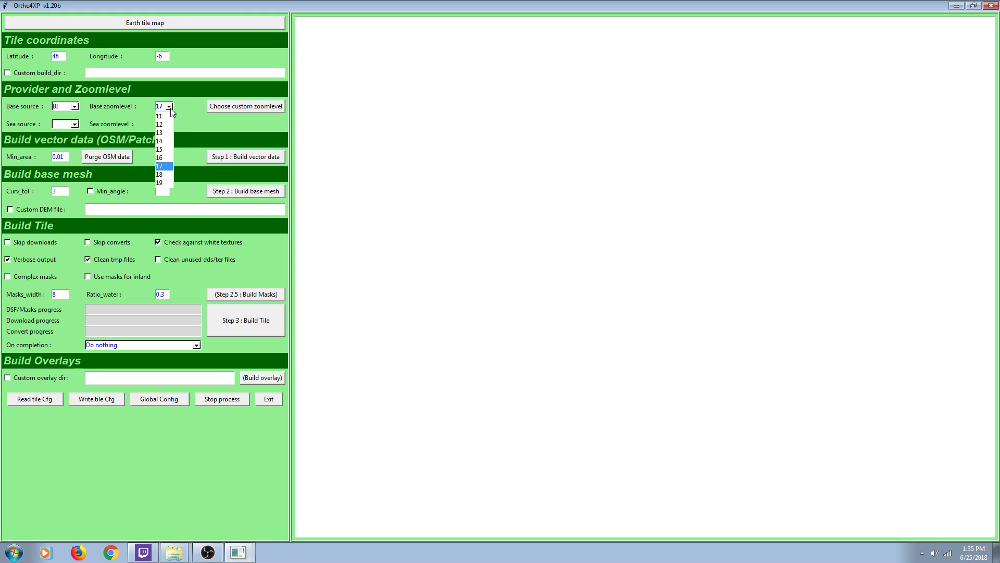
left_click(162, 157)
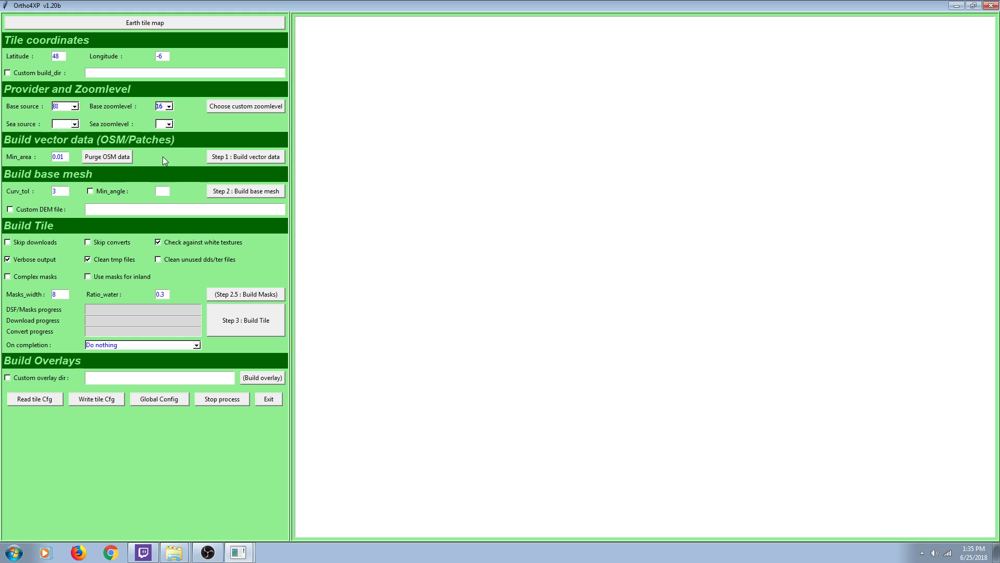
left_click(169, 107)
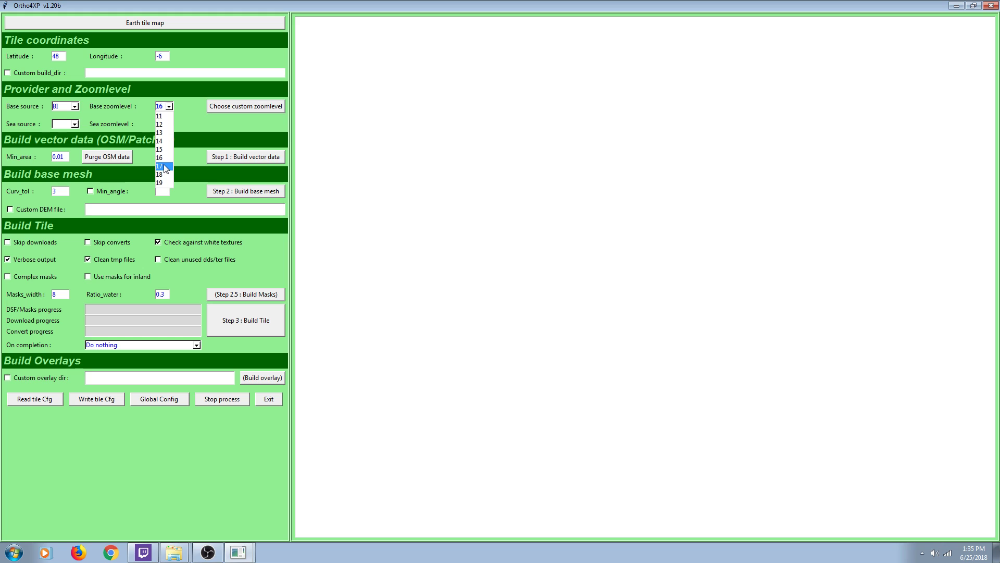
left_click(165, 166)
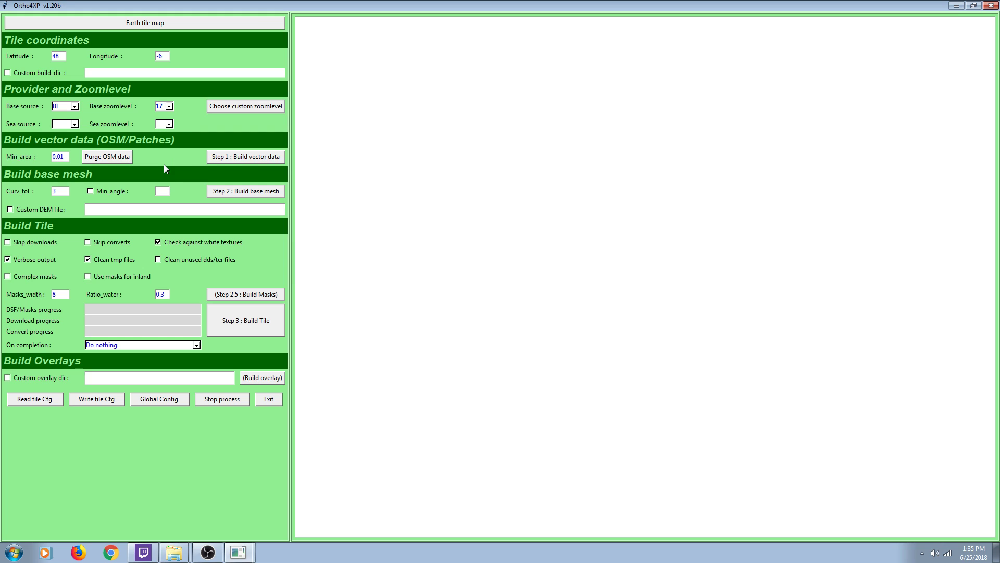
left_click(173, 109)
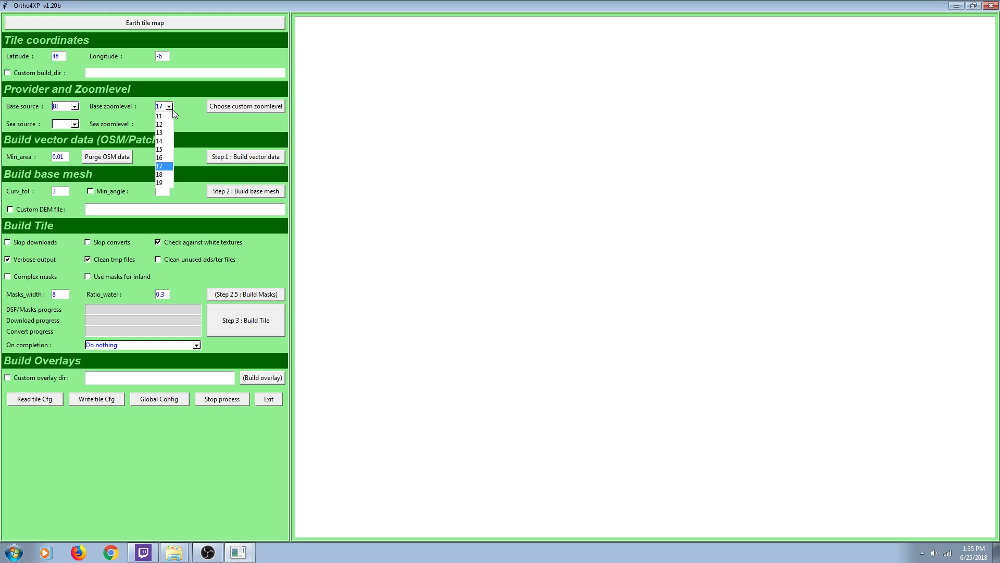
left_click(162, 172)
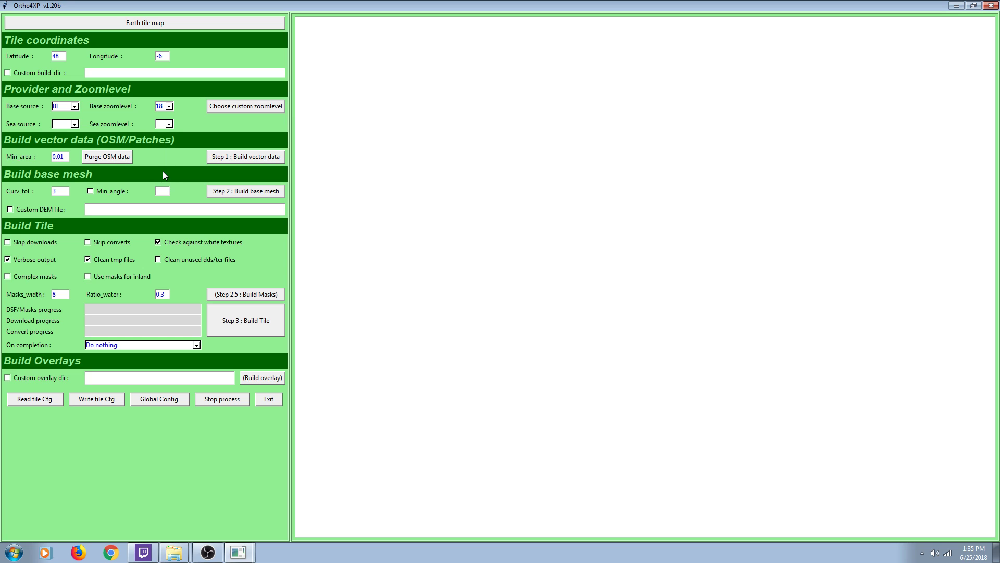
- Set the base zoomlevel to 11
left_click(168, 109)
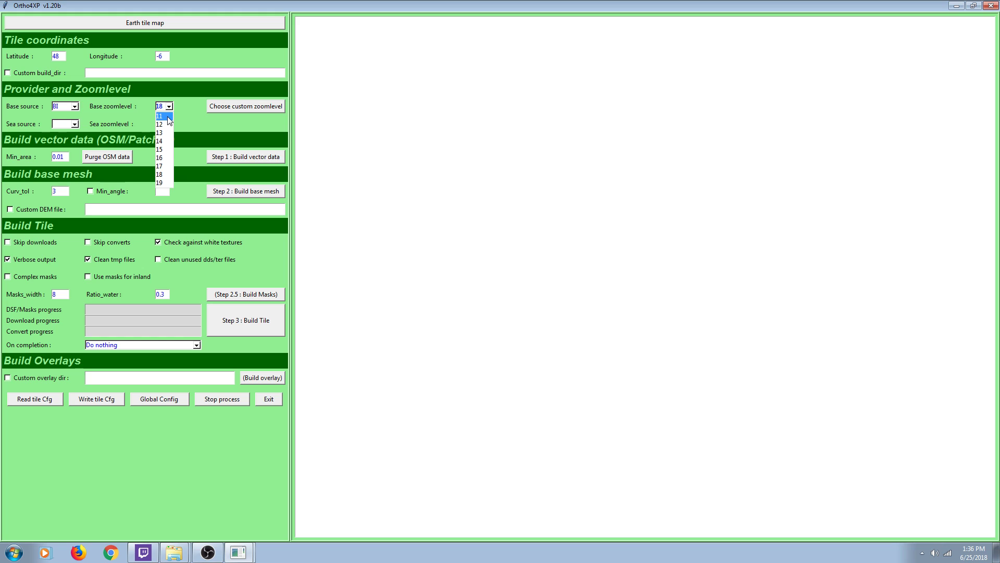
left_click(169, 117)
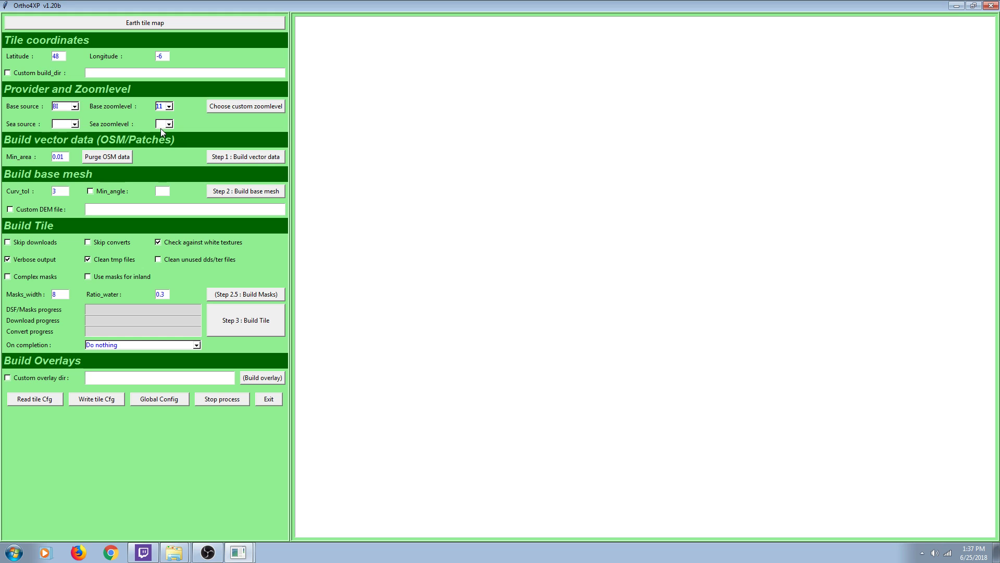
- Open the Earth tile map and add the tile over Tampico on Mexico's Gulf coast for batch build
left_click(155, 24)
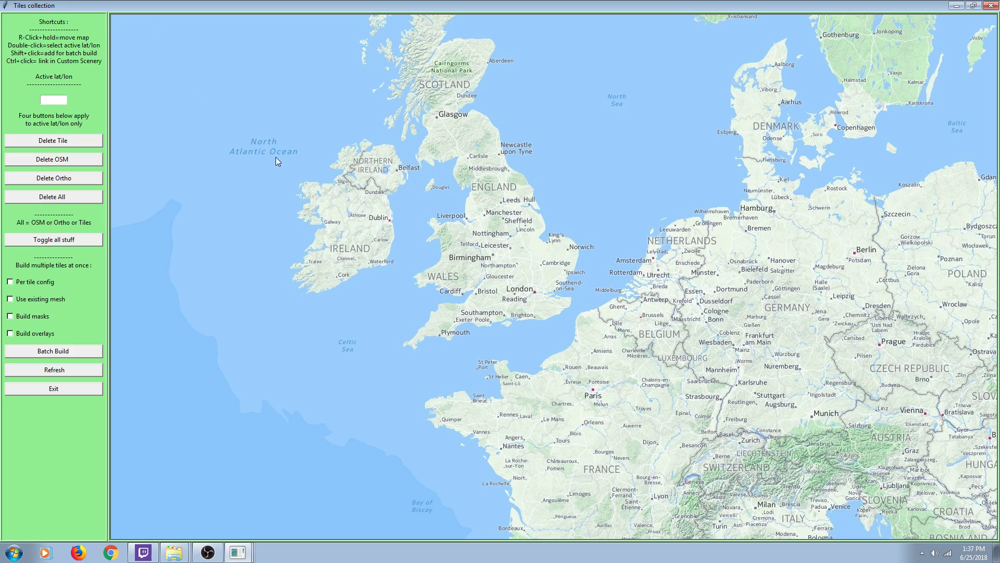
left_click_drag(323, 299, 424, 295)
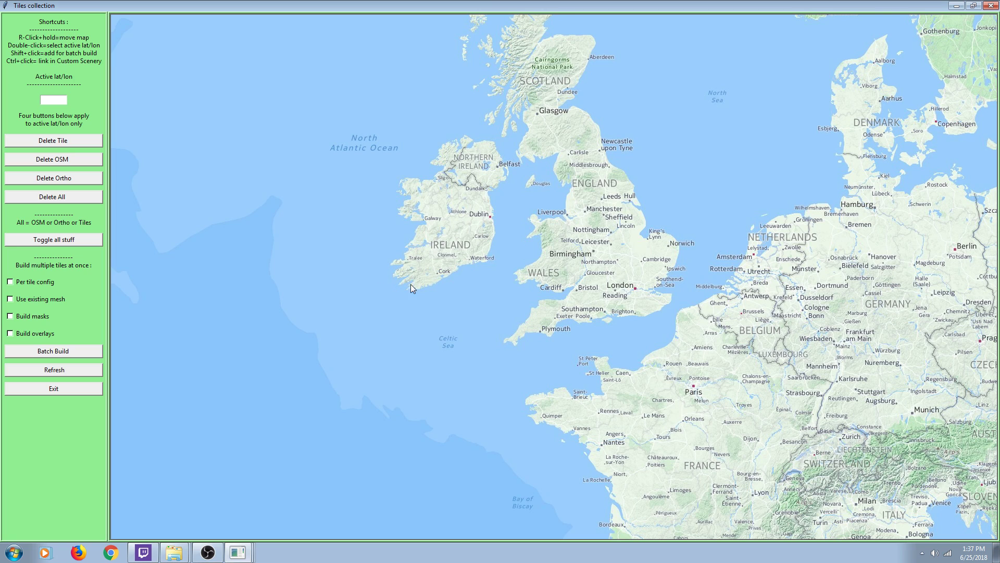
left_click_drag(408, 276, 434, 268)
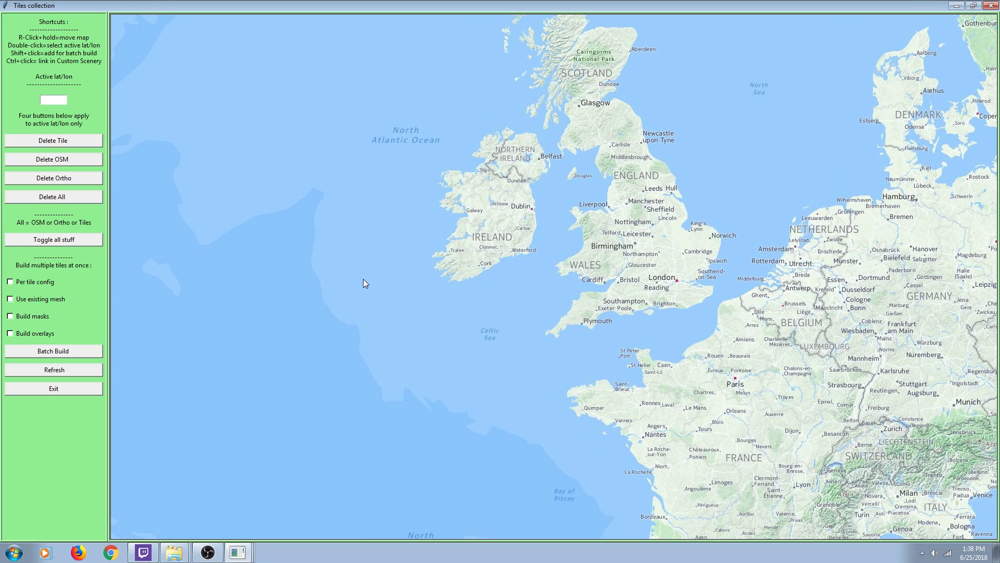
scroll(364, 279, "up", 5)
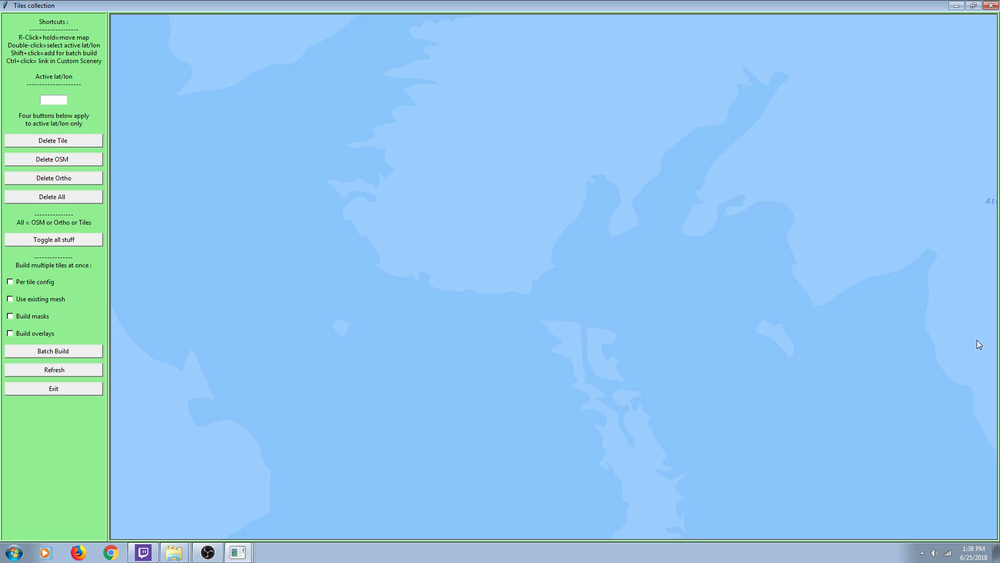
left_click_drag(976, 339, 895, 345)
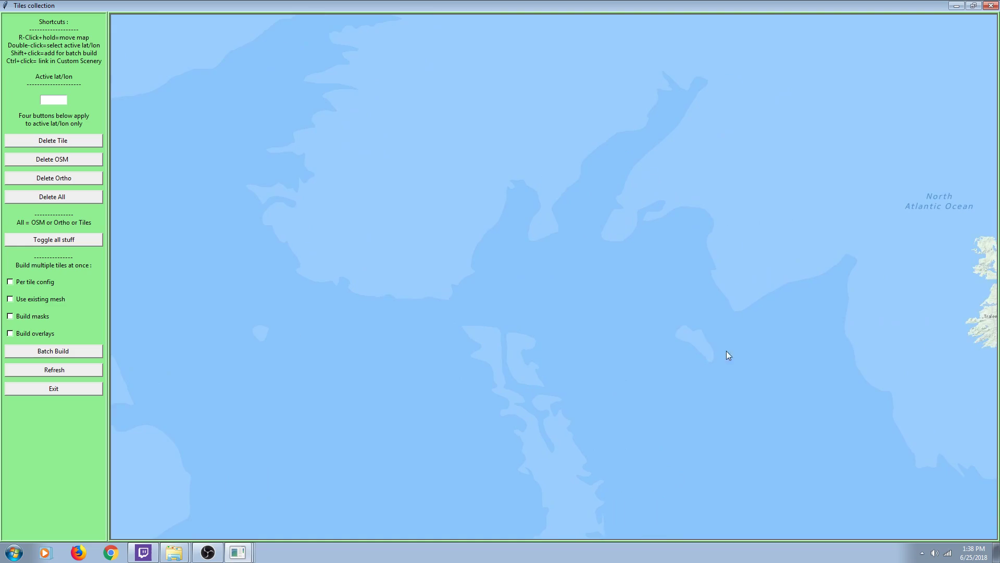
left_click_drag(262, 339, 845, 285)
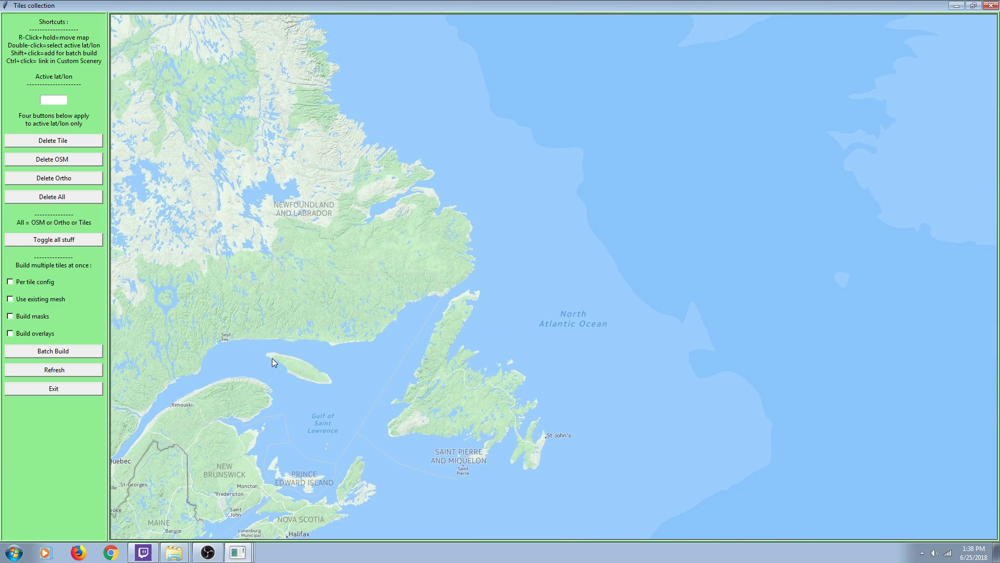
left_click_drag(271, 358, 721, 265)
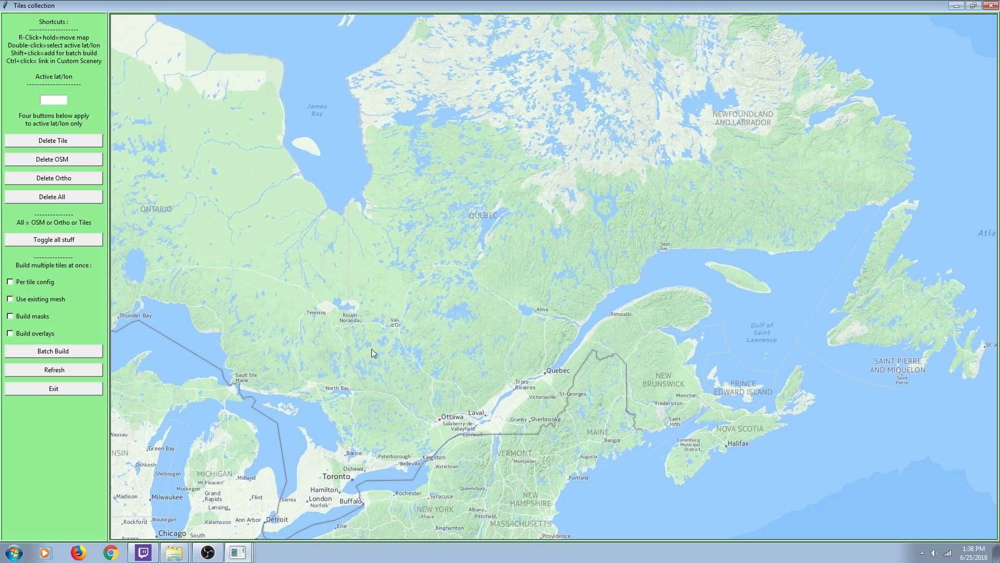
left_click_drag(304, 361, 561, 292)
left_click_drag(663, 497, 701, 48)
left_click_drag(598, 309, 782, 8)
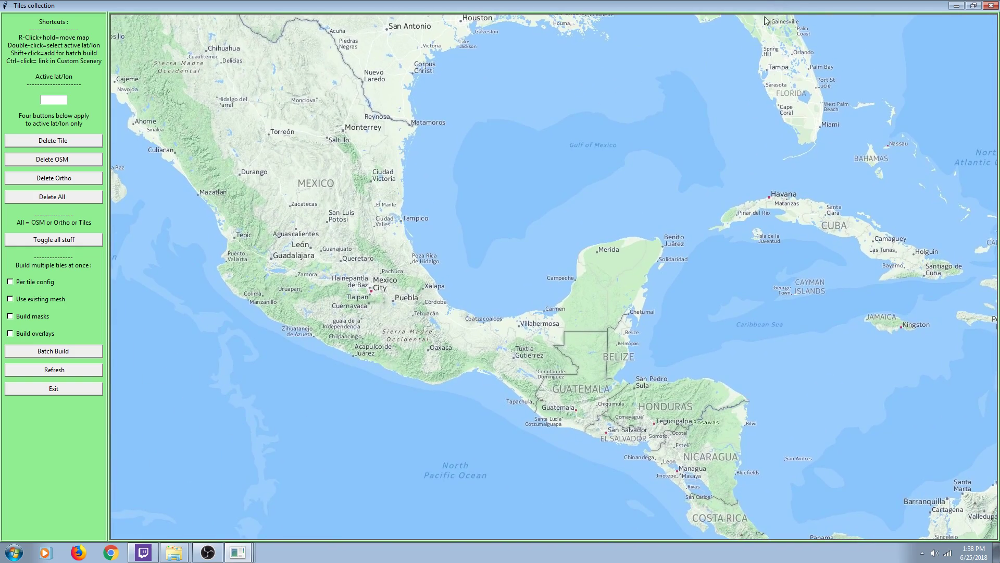
left_click(402, 229, "shift")
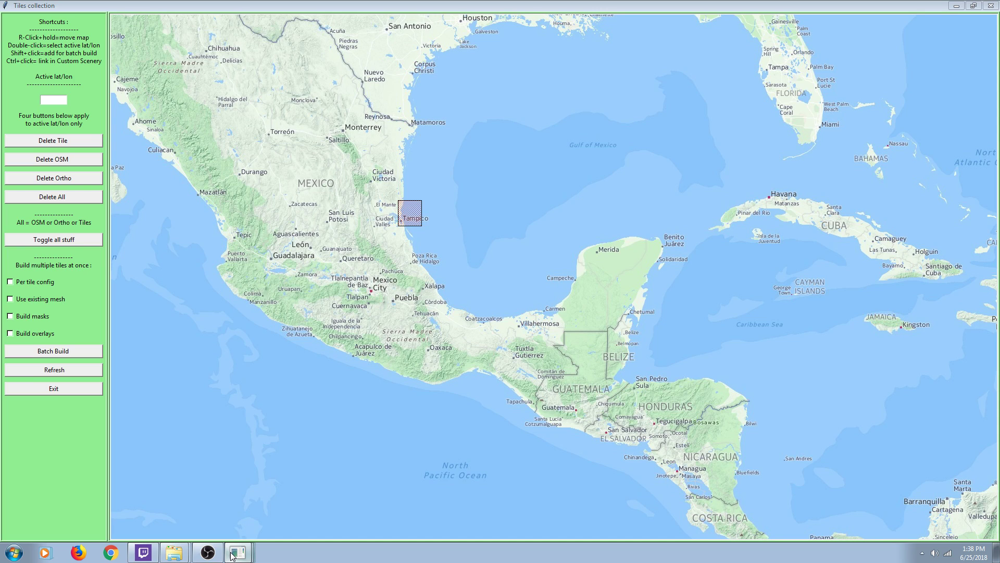
- In the main window, try Exit program as the On completion action and set it back to Do nothing
left_click(189, 512)
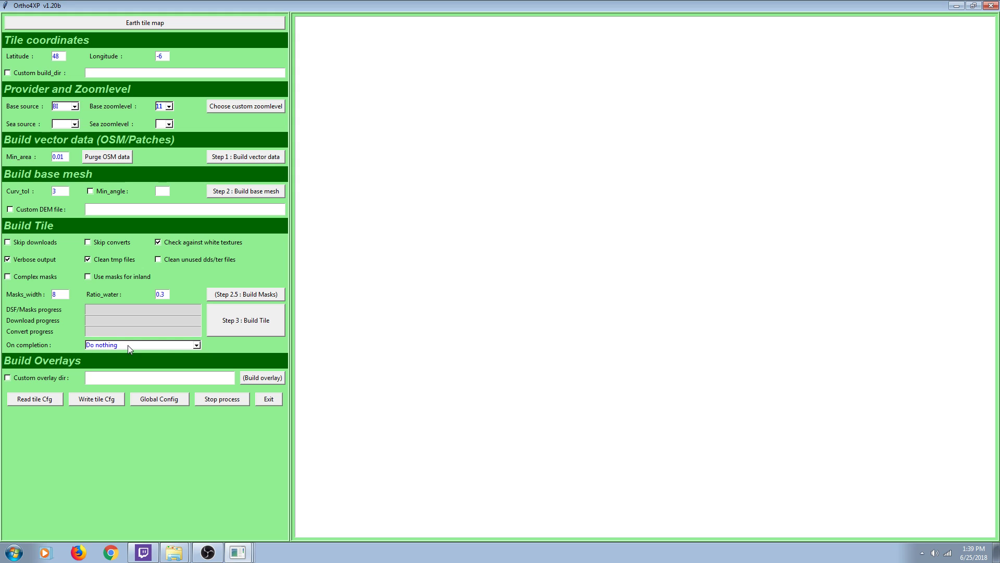
left_click(195, 345)
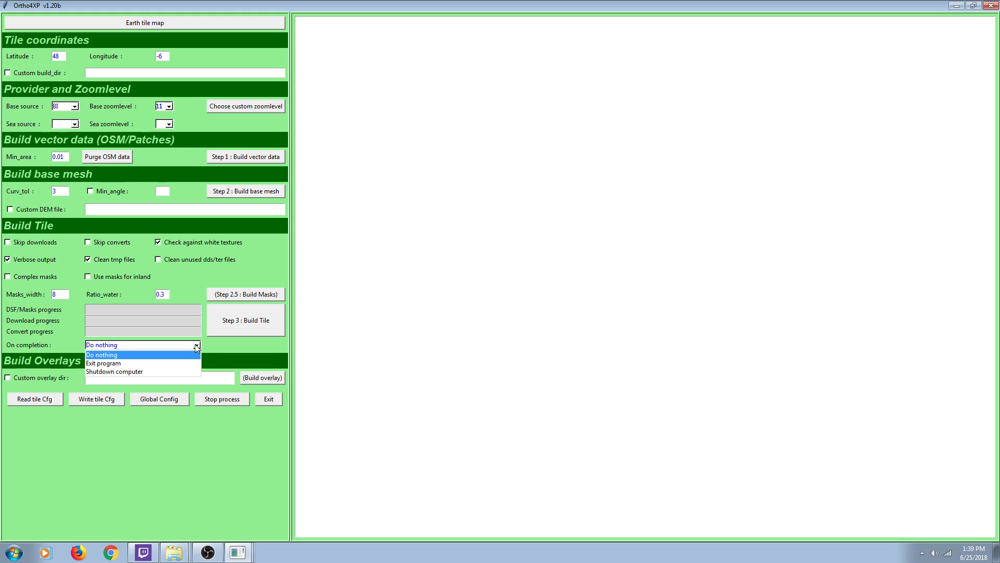
left_click(177, 364)
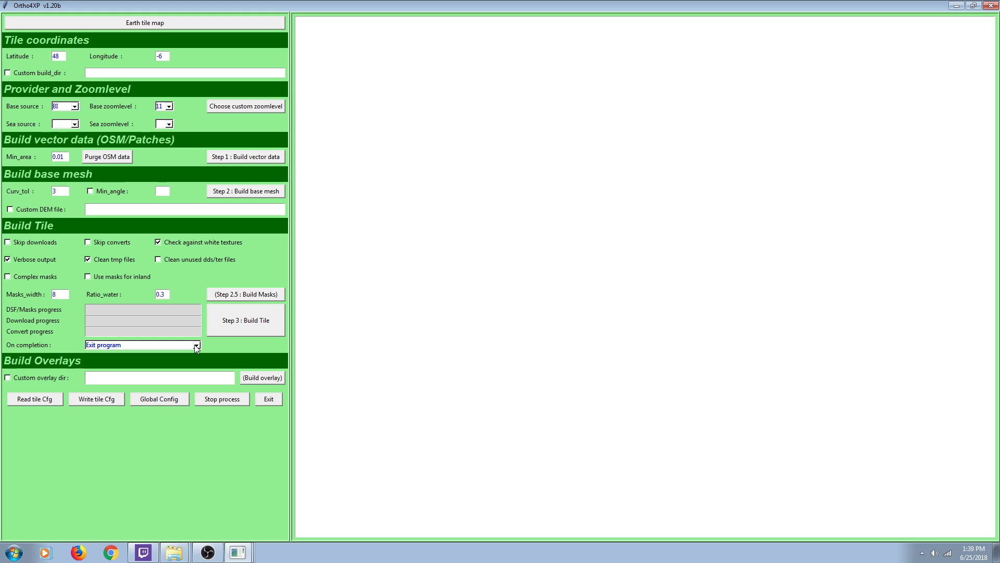
left_click(197, 346)
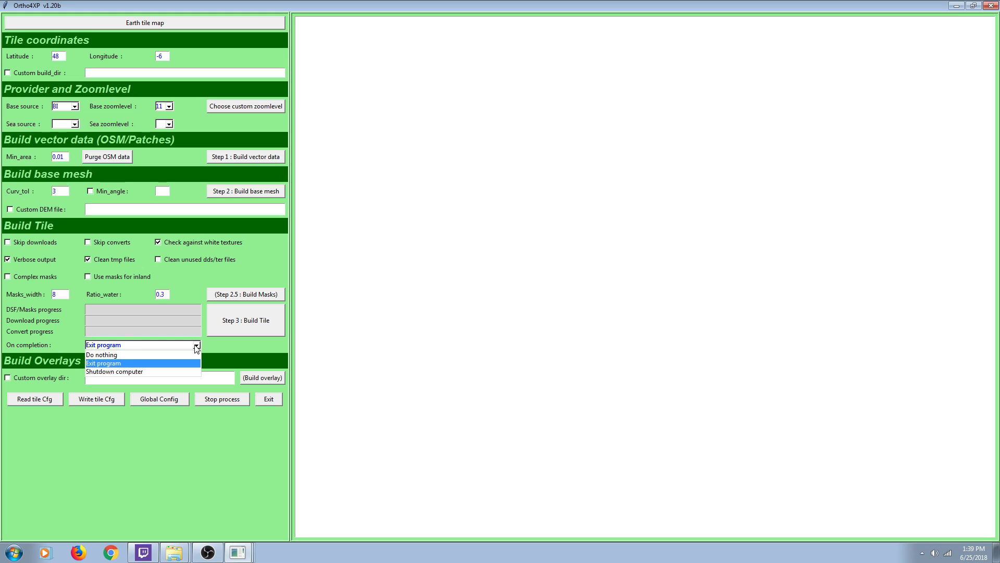
left_click(185, 356)
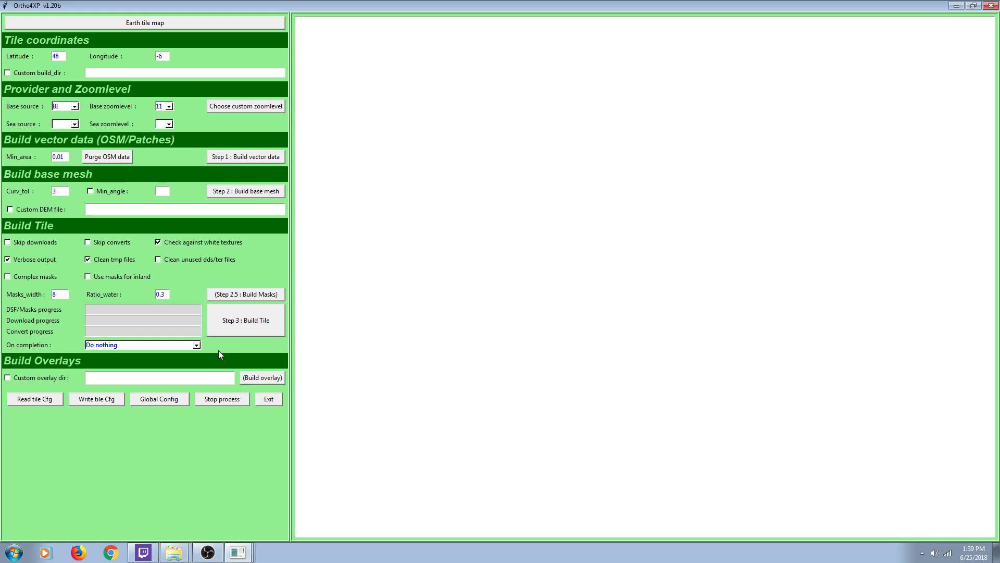
- Enable the custom overlay directory and browse to the Steam folder in Program Files (x86) on Local Disk (C:)
left_click(7, 378)
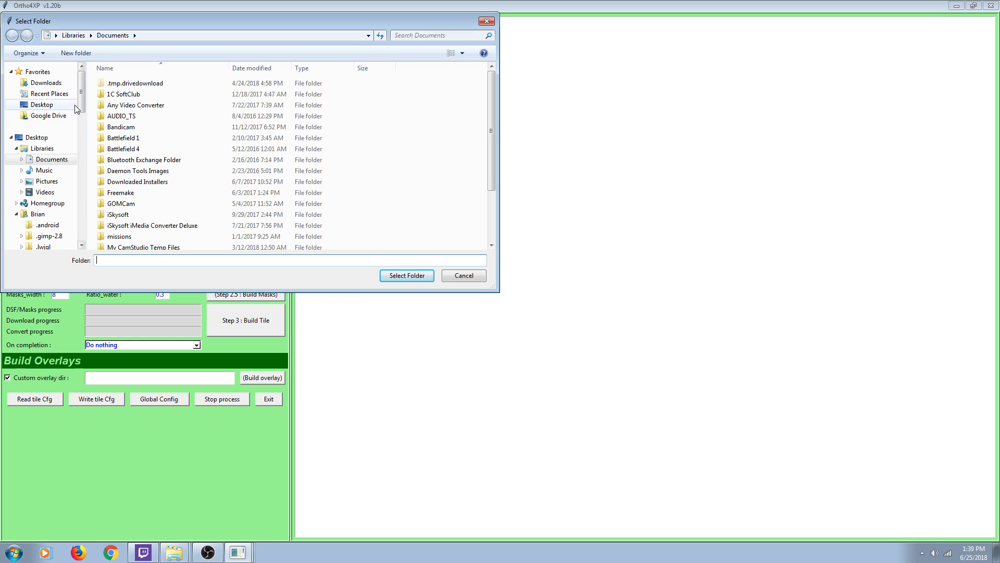
left_click_drag(81, 104, 79, 205)
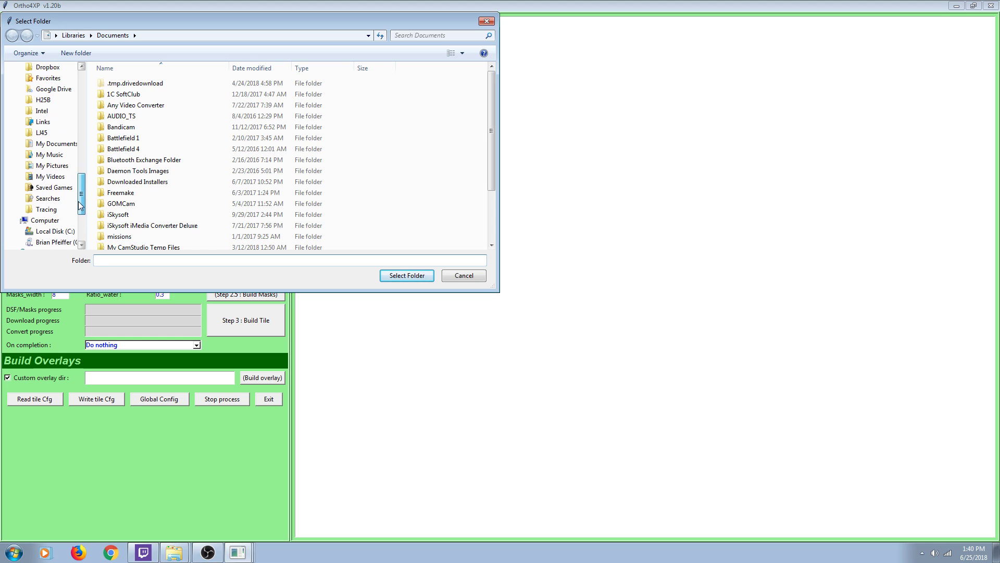
left_click(63, 233)
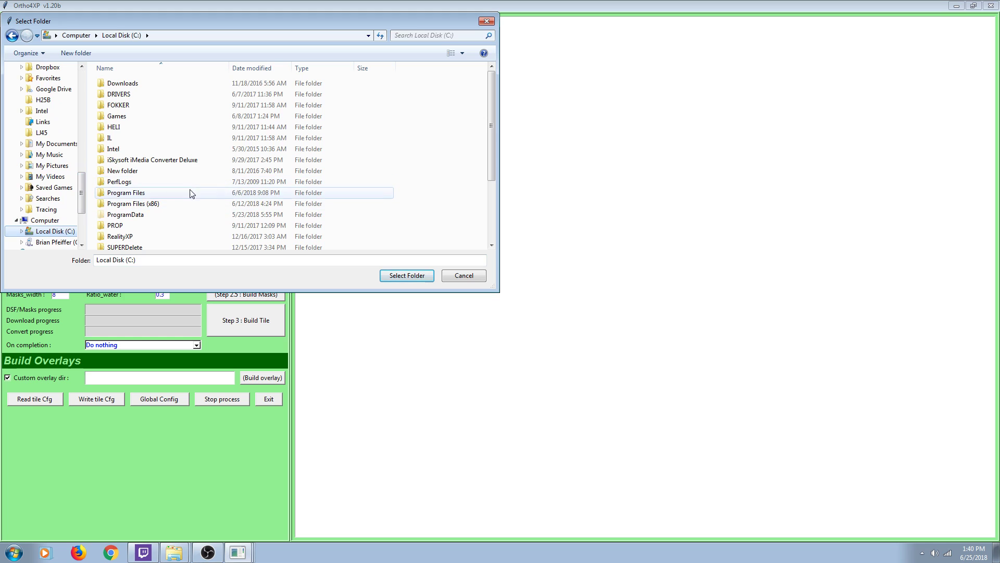
double_click(156, 204)
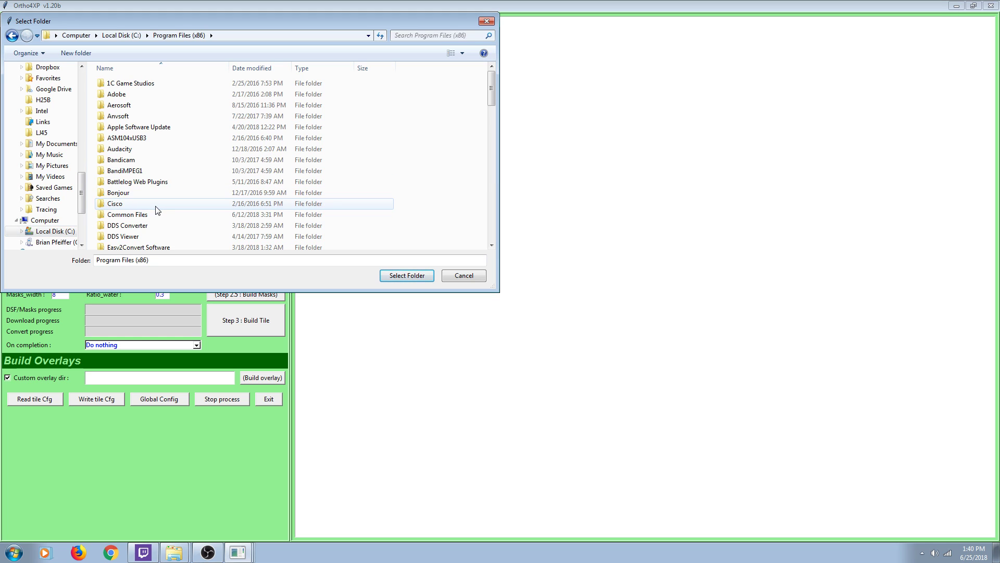
scroll(157, 210, "down", 10)
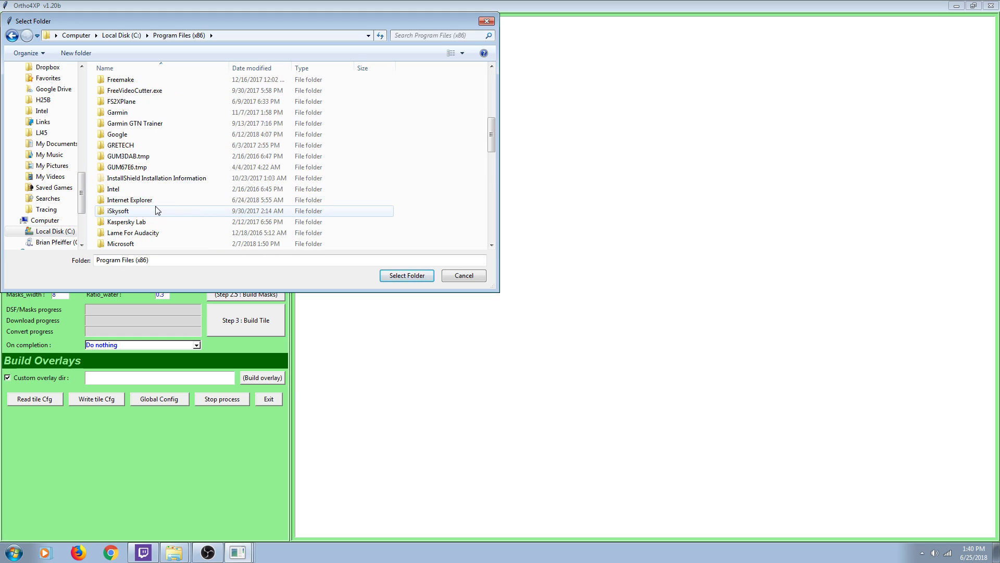
scroll(158, 210, "down", 6)
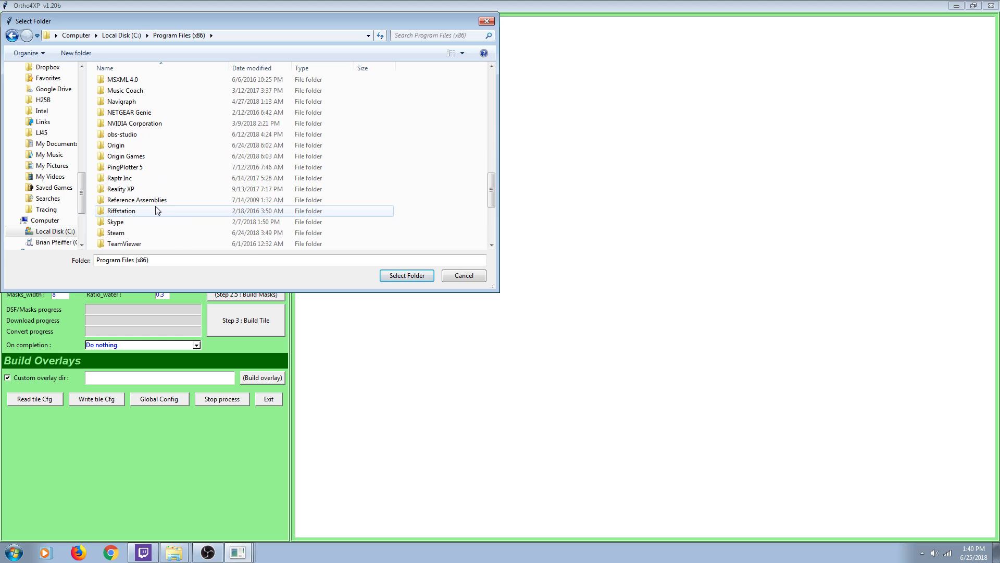
double_click(139, 232)
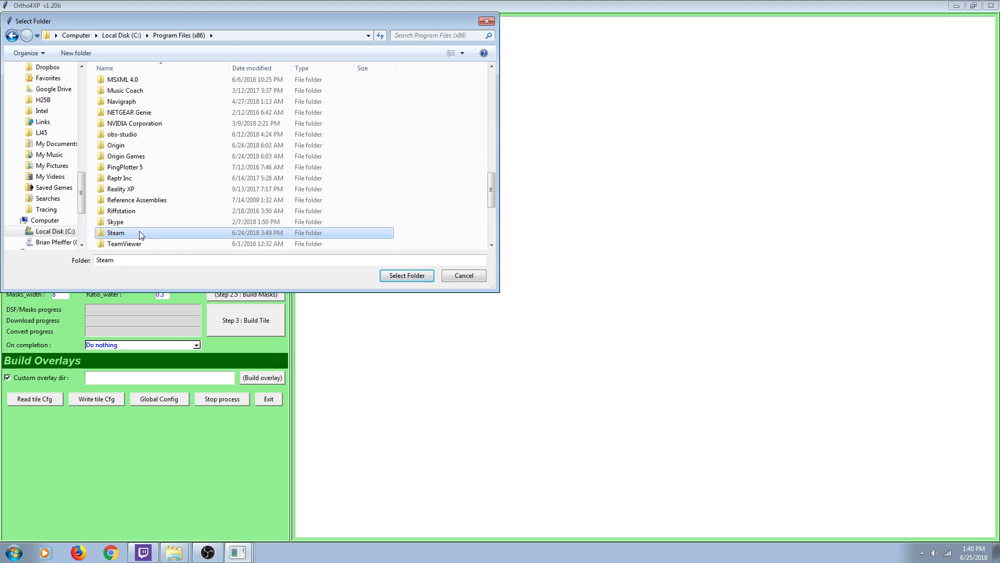
- Open the X-Plane 11 folder inside Steam's steamapps\common folder
scroll(140, 235, "down", 2)
left_click(134, 245)
double_click(134, 244)
left_click(113, 88)
double_click(113, 88)
left_click(112, 150)
double_click(111, 151)
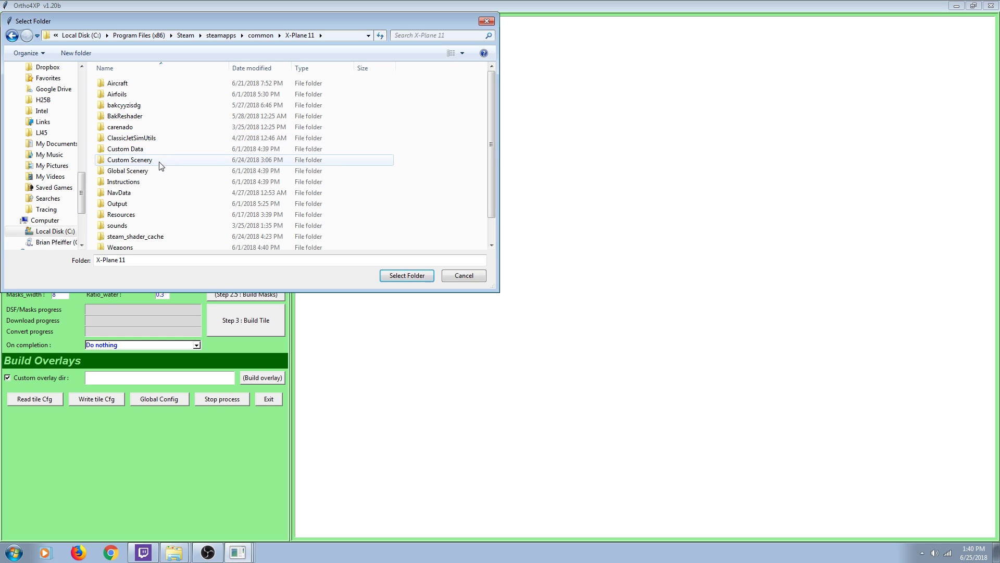
- Choose X-Plane 11 Global Scenery inside the Global Scenery folder as the custom overlay directory
left_click(146, 173)
double_click(146, 172)
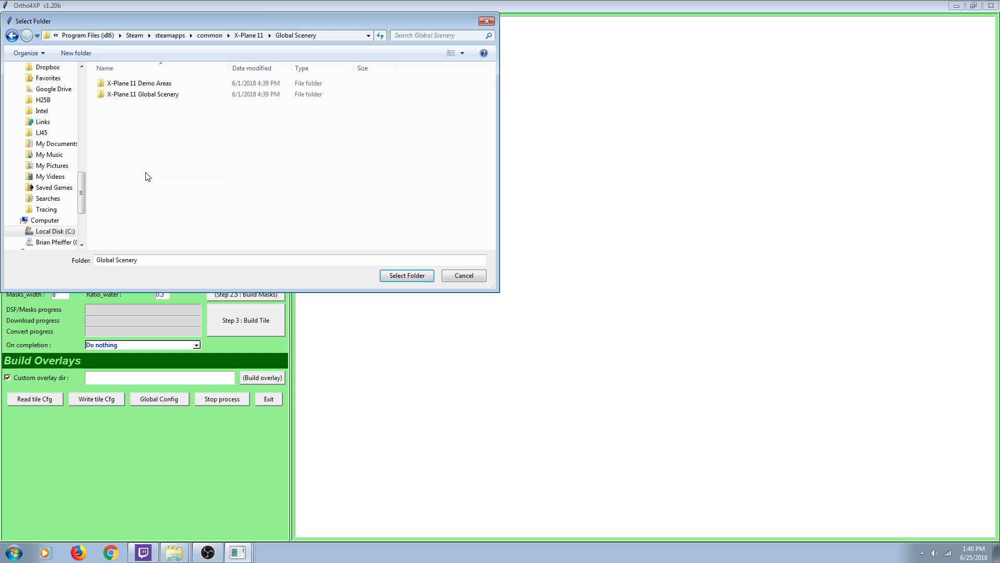
double_click(150, 101)
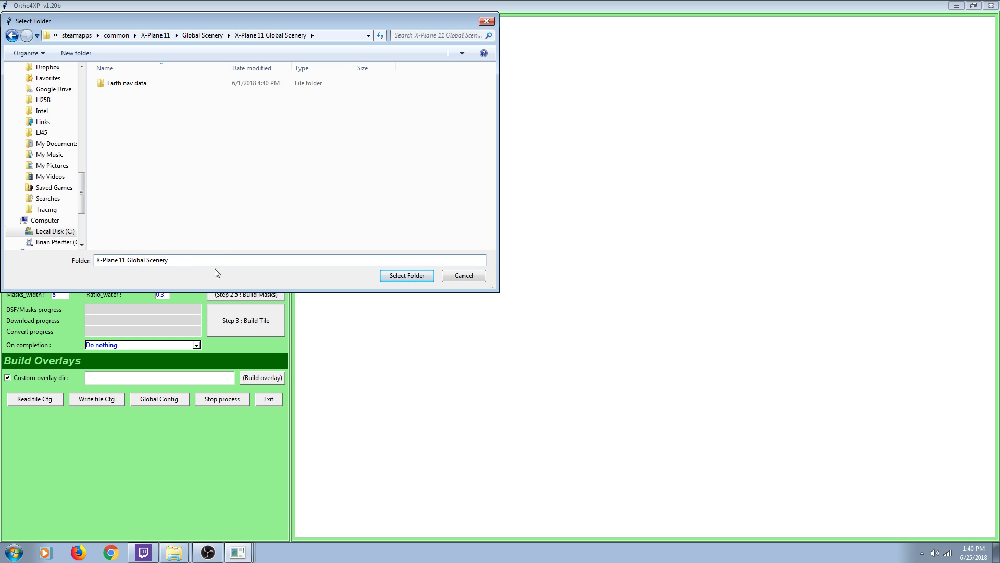
left_click(408, 275)
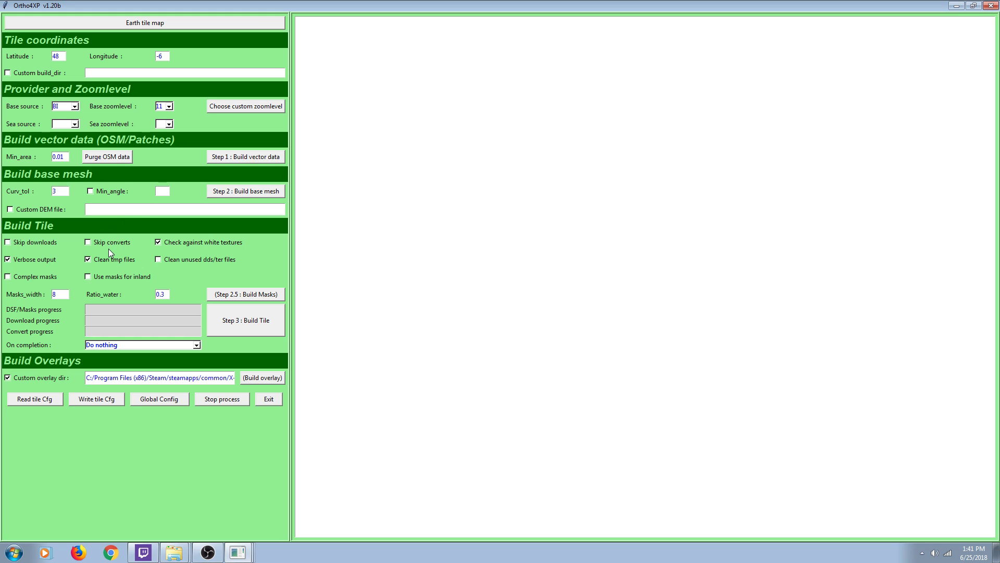
- View the Great Lakes region on the tile map and enable Use masks for inland in the main window's build settings
left_click(239, 551)
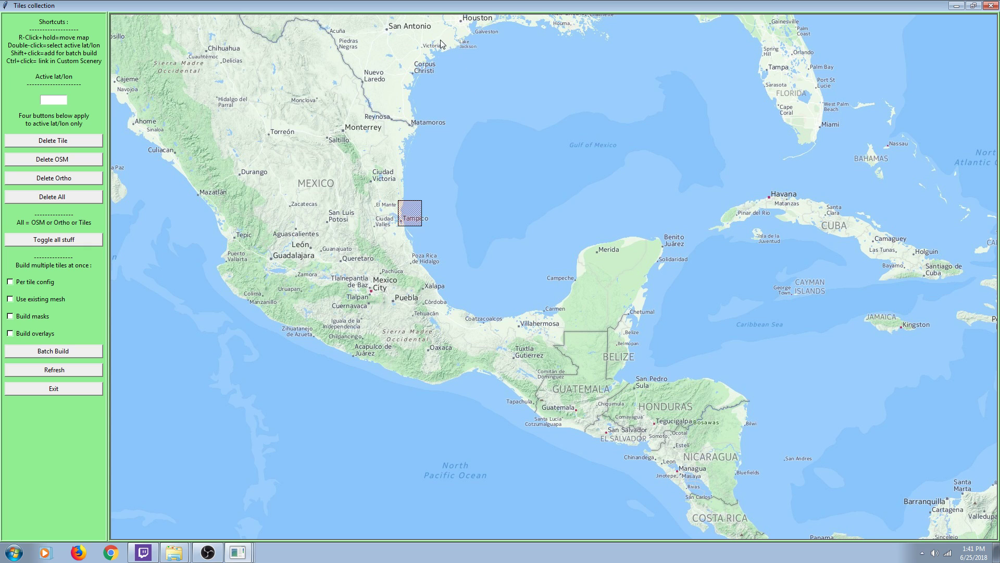
left_click_drag(441, 44, 480, 551)
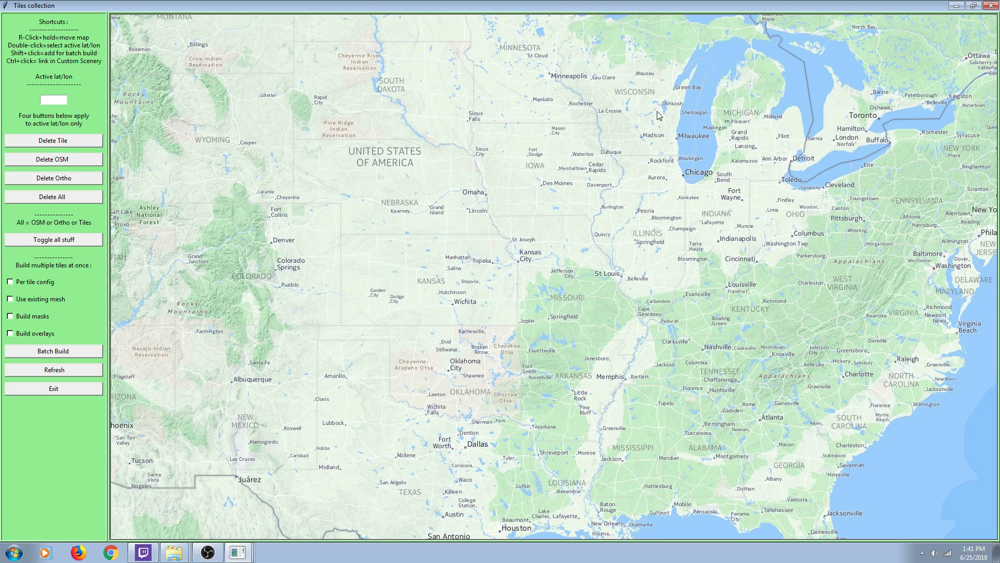
left_click(248, 556)
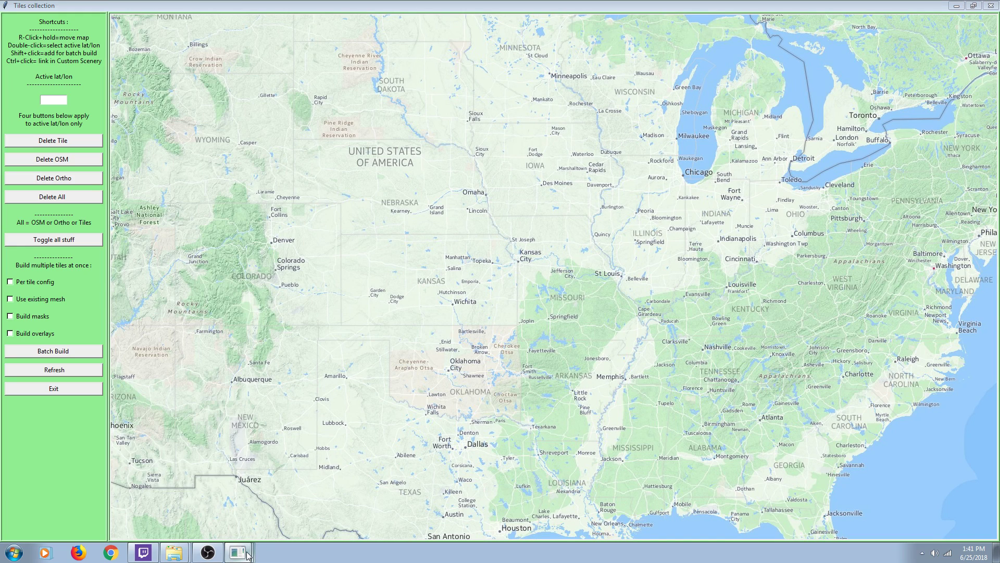
left_click(207, 514)
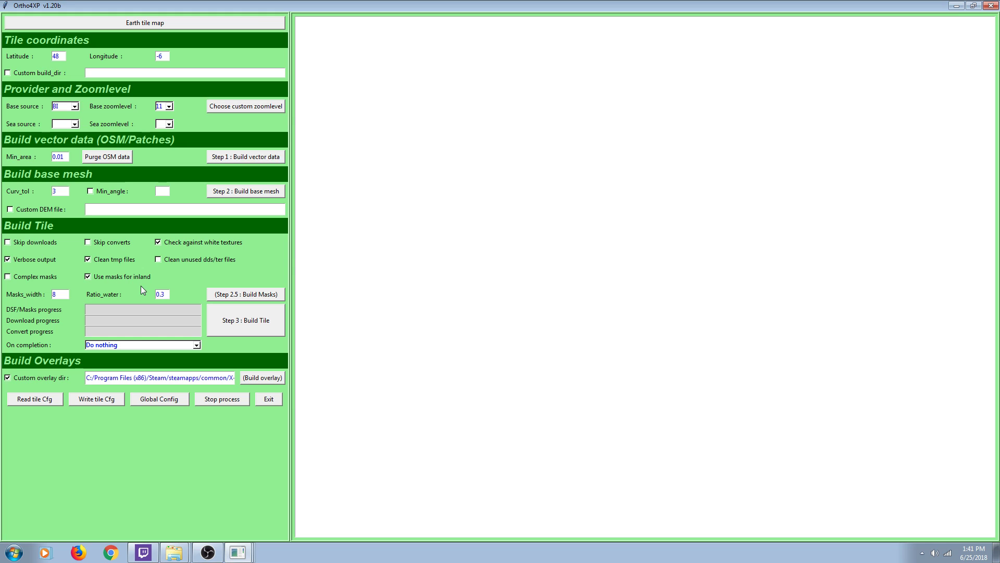
- Make the Tampico tile active on the tile map and start its batch build with Build masks and Build overlays enabled
left_click(237, 551)
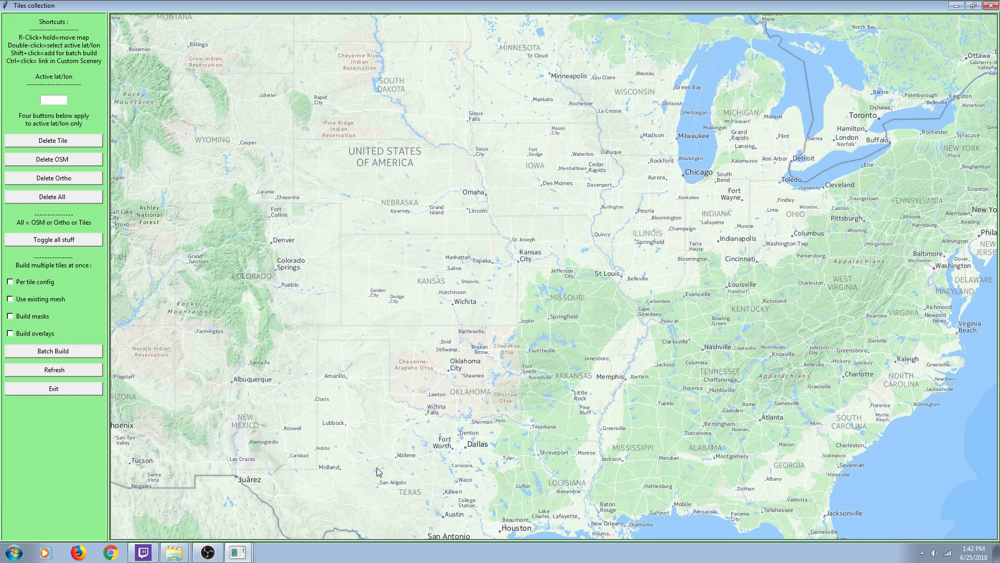
left_click_drag(410, 459, 416, 152)
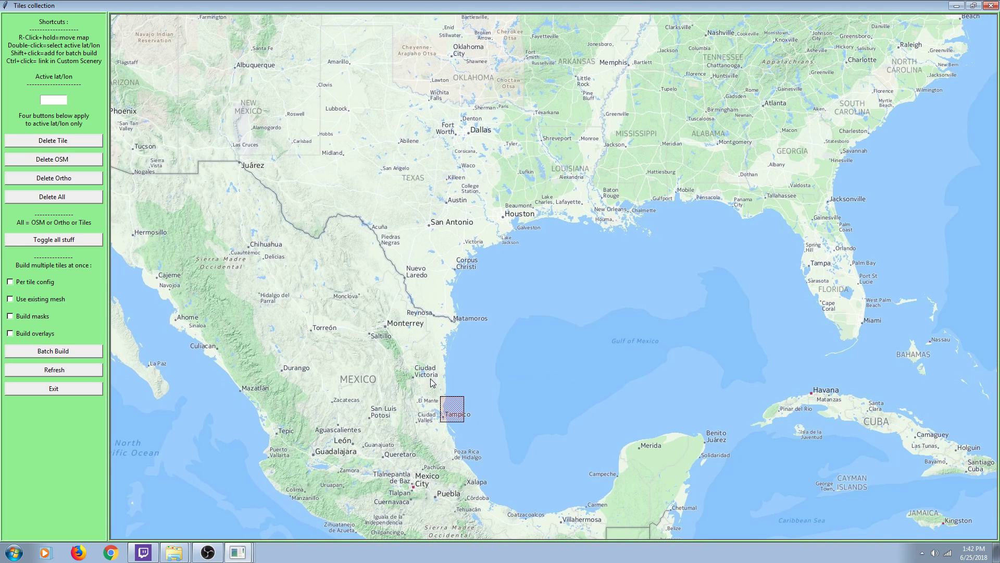
double_click(447, 408)
left_click(10, 316)
left_click(10, 334)
left_click(45, 354)
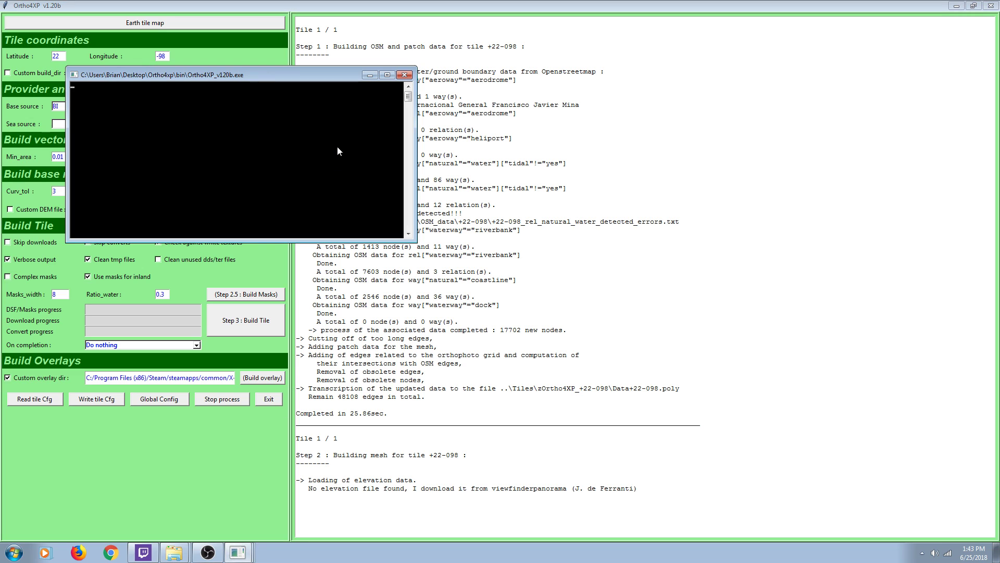
- Minimise the console window and check the tile map and the build log in the main window
left_click(370, 77)
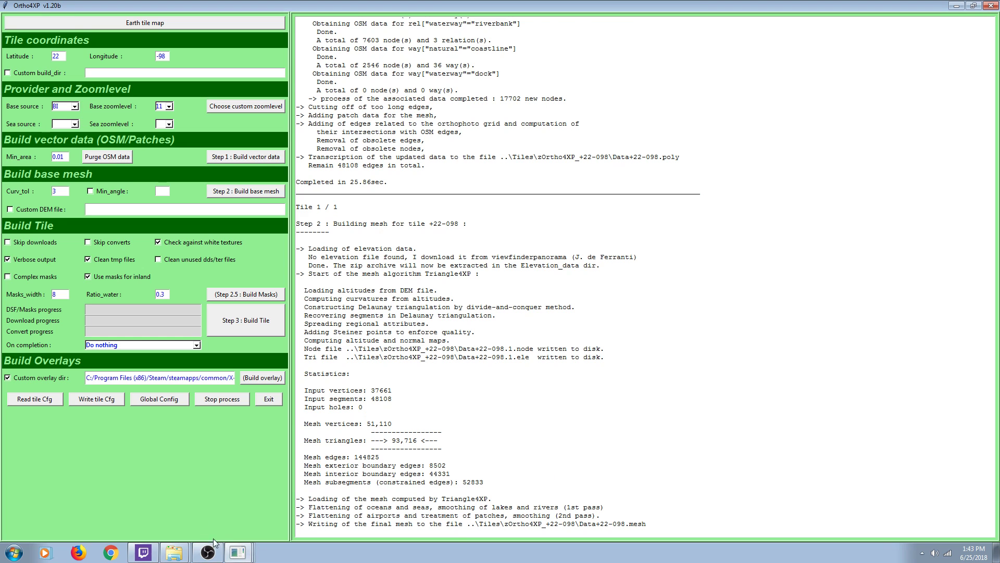
left_click(239, 549)
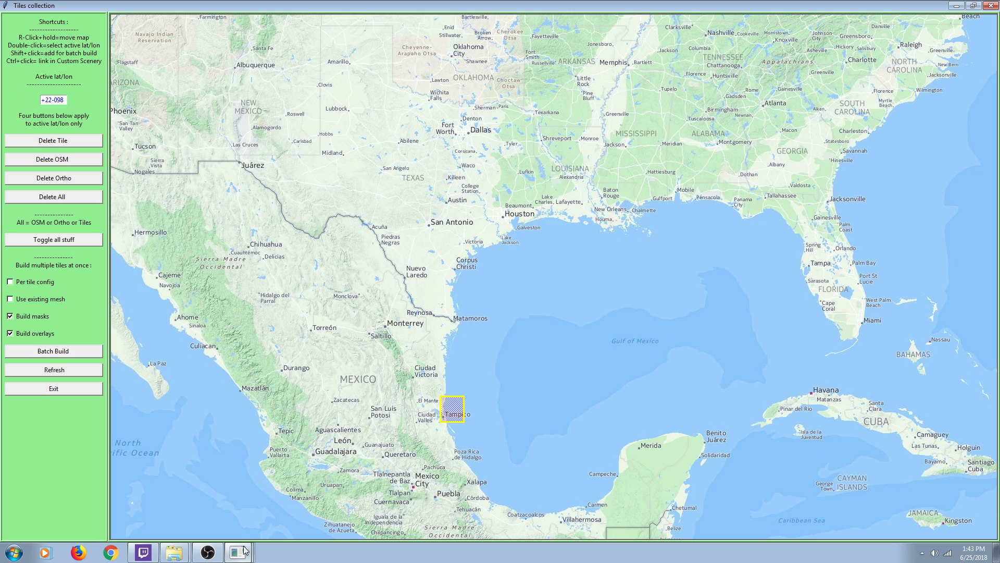
left_click(208, 508)
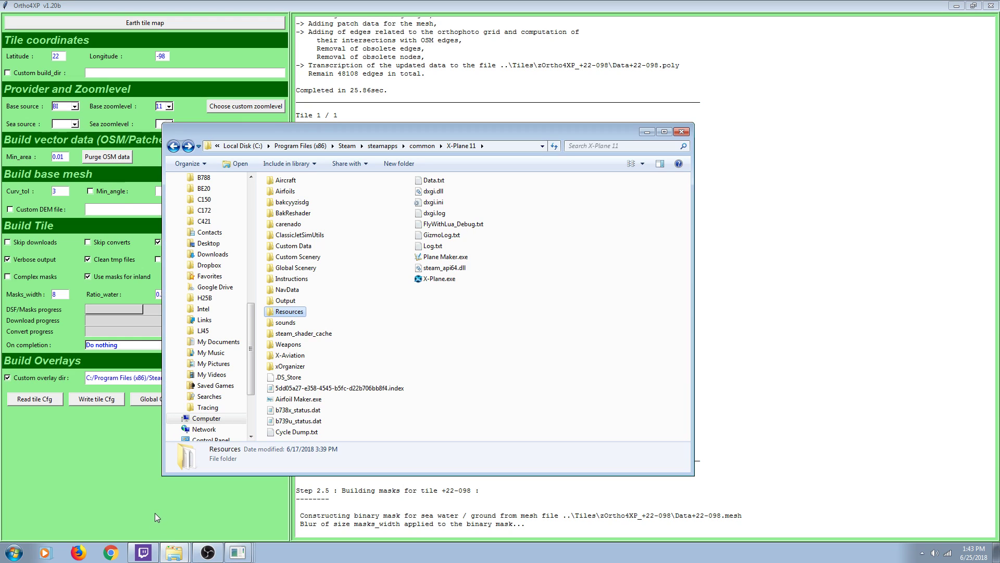
- Minimise the X-Plane 11 folder window, check the tile's build log and view the On completion options
left_click(647, 131)
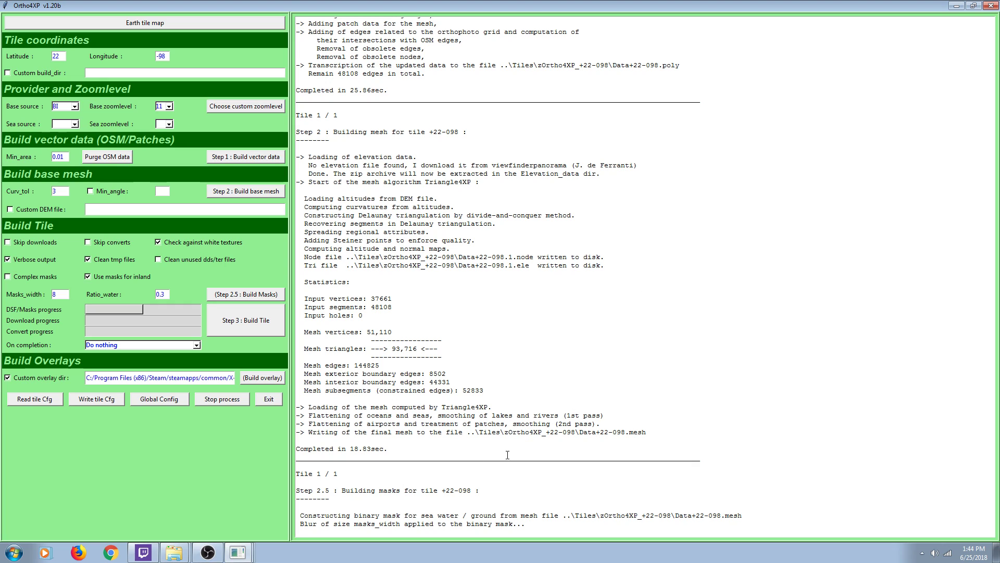
left_click(221, 528)
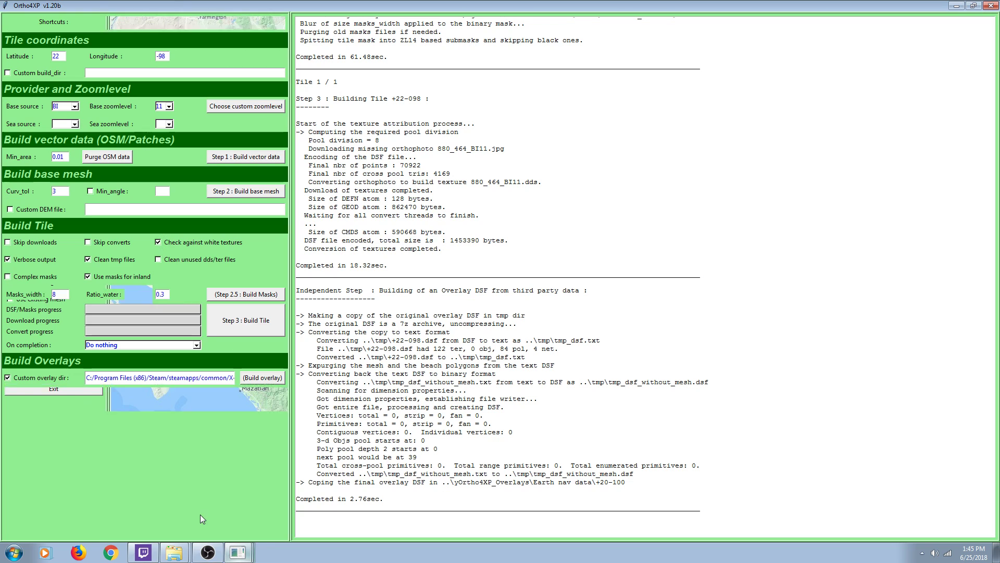
left_click(200, 515)
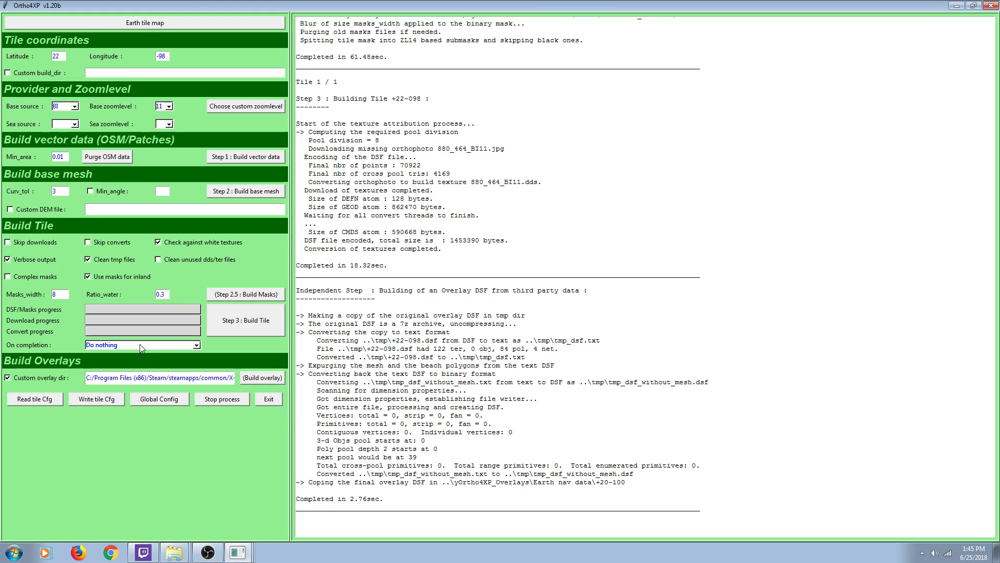
left_click(197, 345)
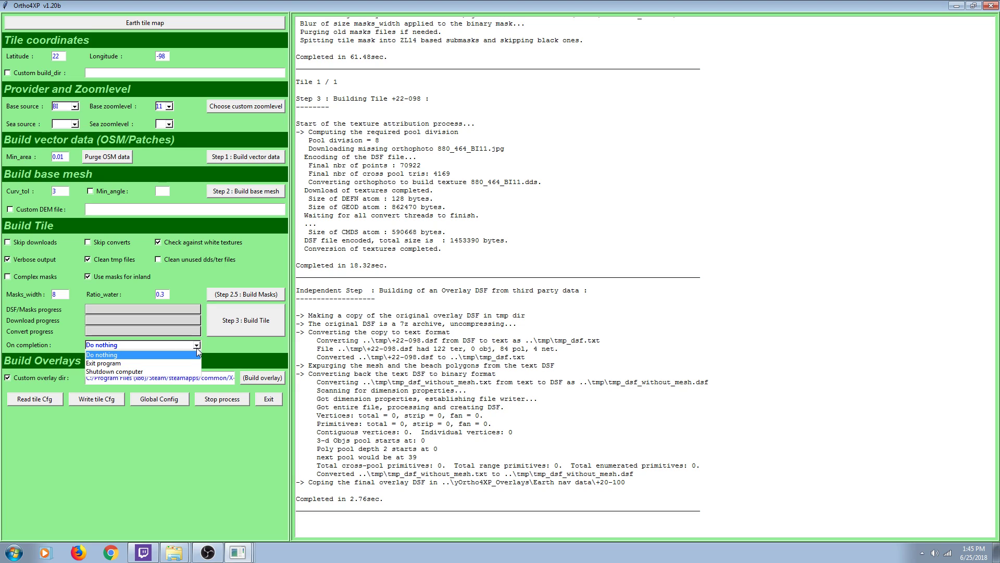
left_click(196, 348)
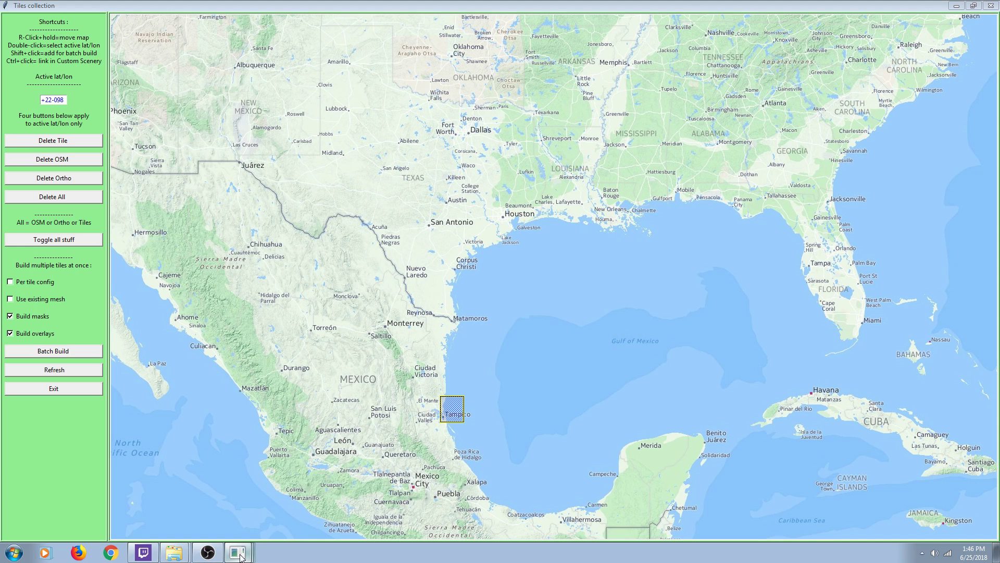
- Review the build log in the main window and the console output, and minimise the console window
left_click(167, 508)
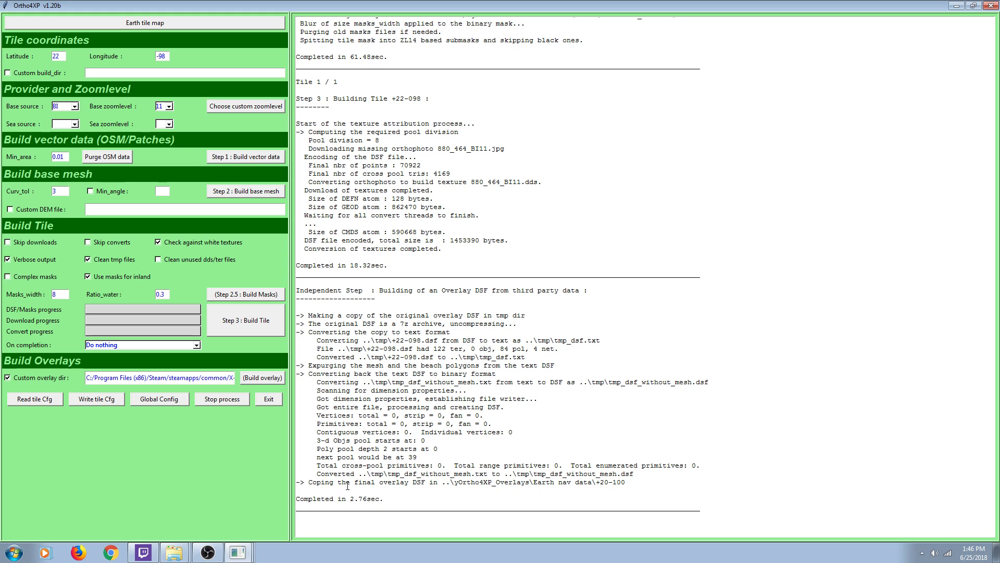
scroll(348, 486, "up", 3)
scroll(365, 482, "down", 3)
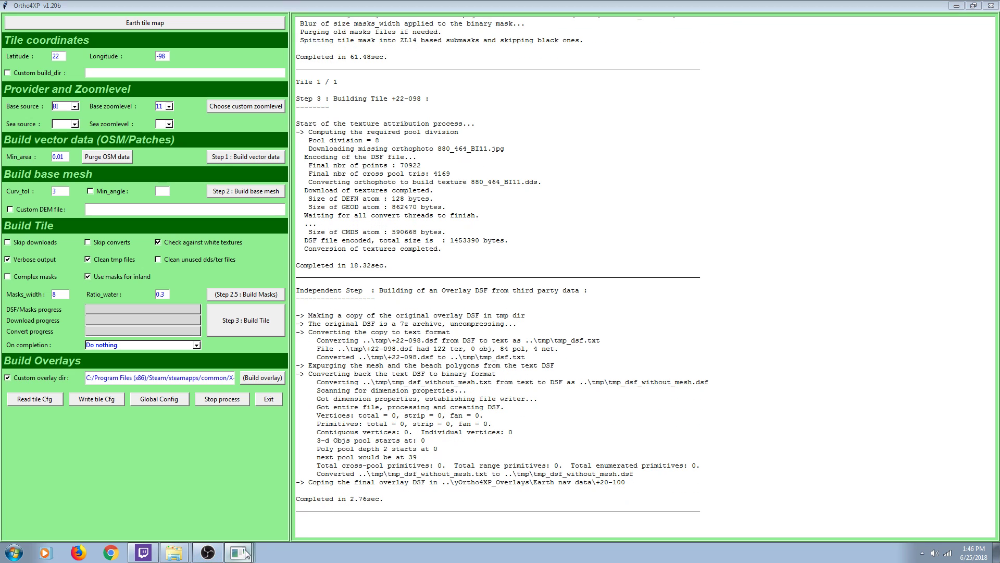
key("alt+Tab")
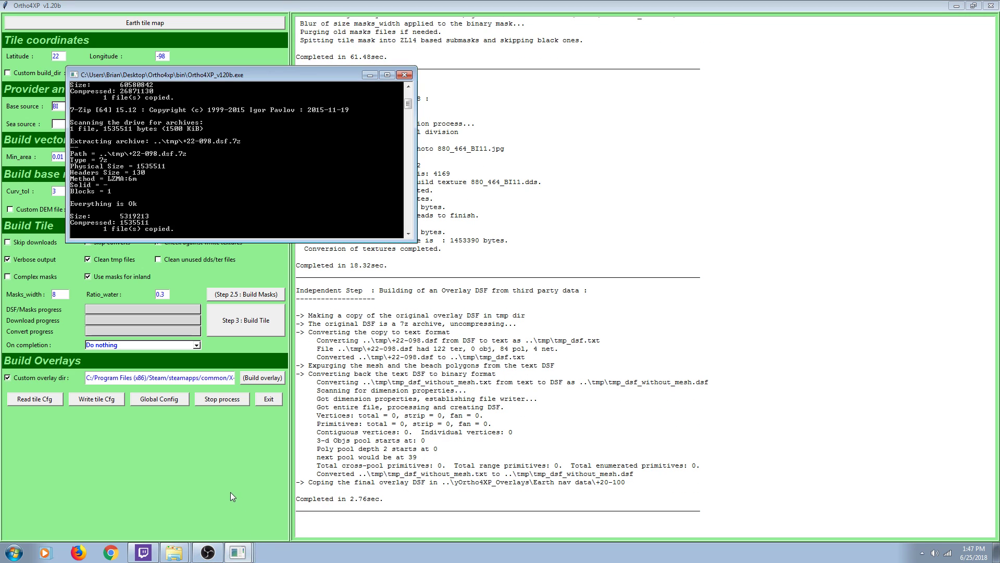
left_click(370, 74)
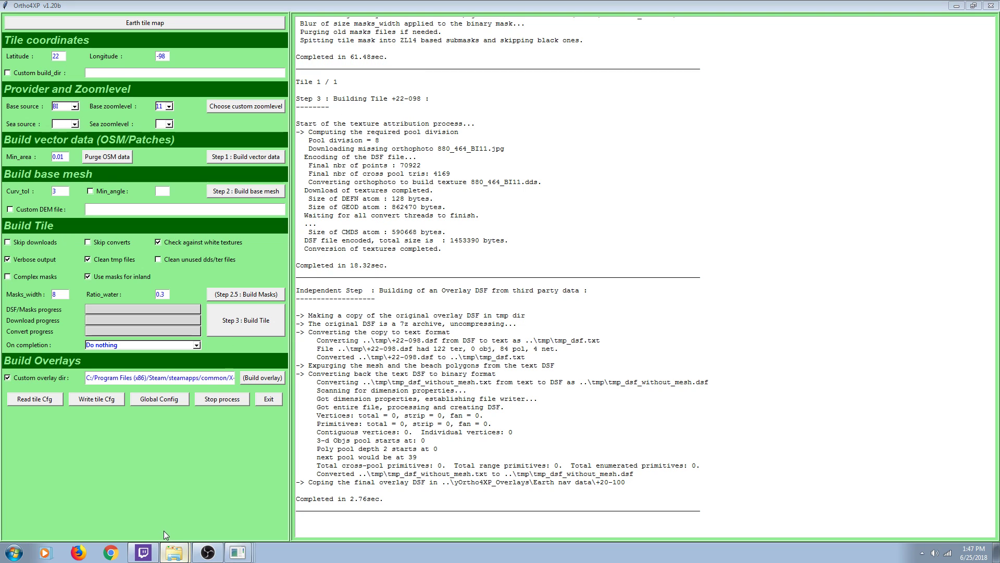
- Check the Tiles folder inside the Ortho4xp folder for the built tile and return to the Ortho4xp folder
left_click(166, 544)
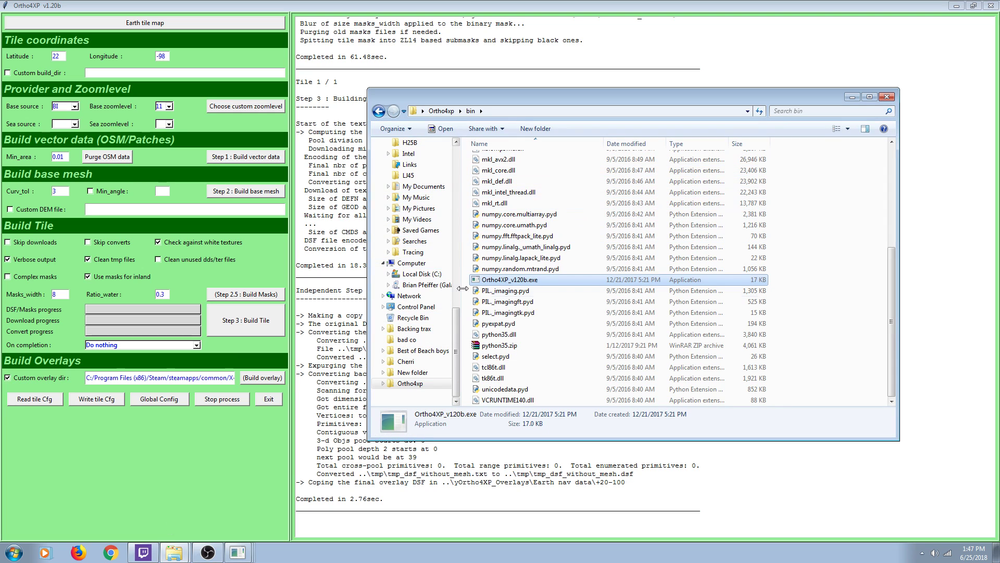
left_click(379, 111)
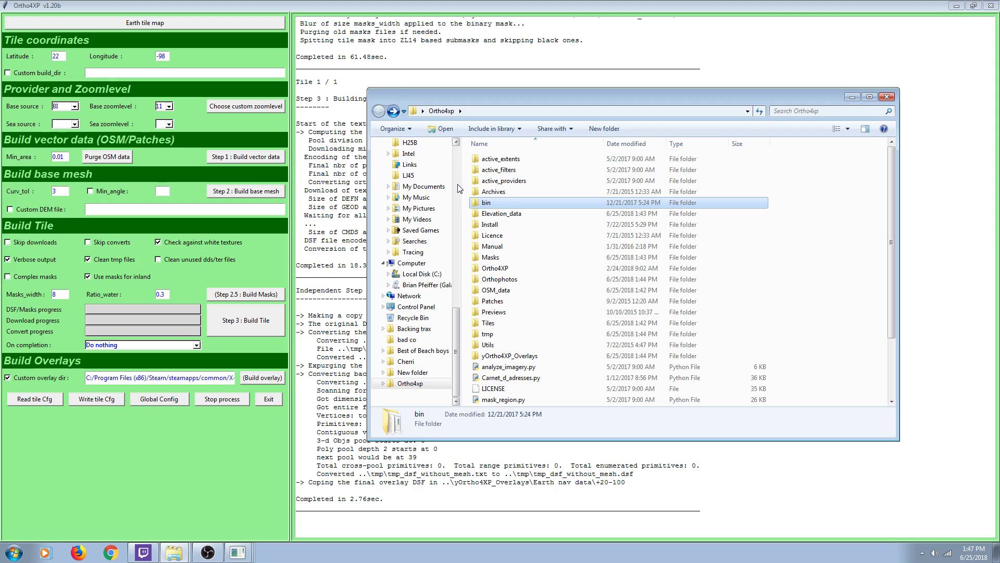
left_click(487, 323)
double_click(487, 323)
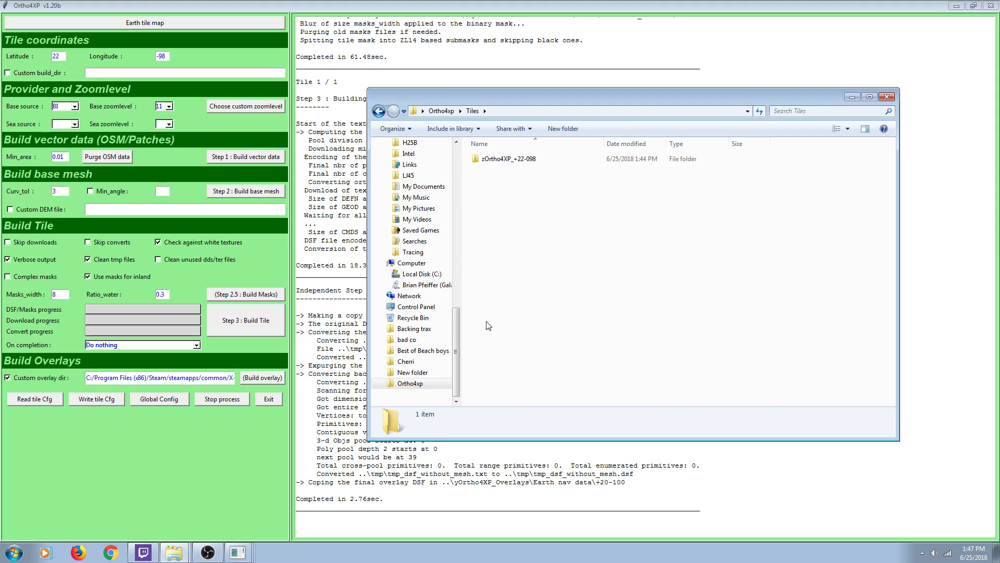
left_click(379, 112)
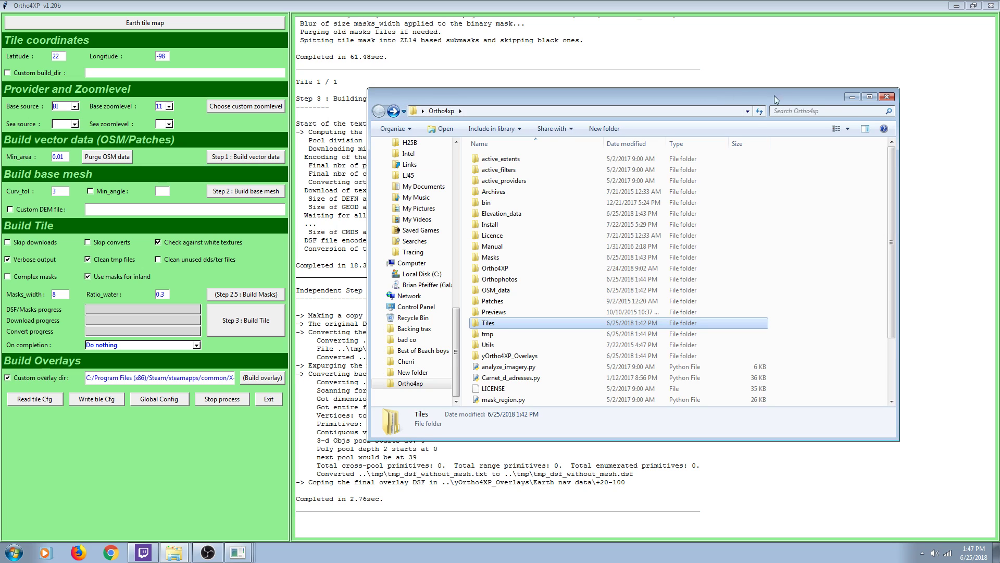
- Close the Ortho4XP program and bring the Ortho4xp folder window back up on the desktop
left_click(852, 97)
left_click(990, 6)
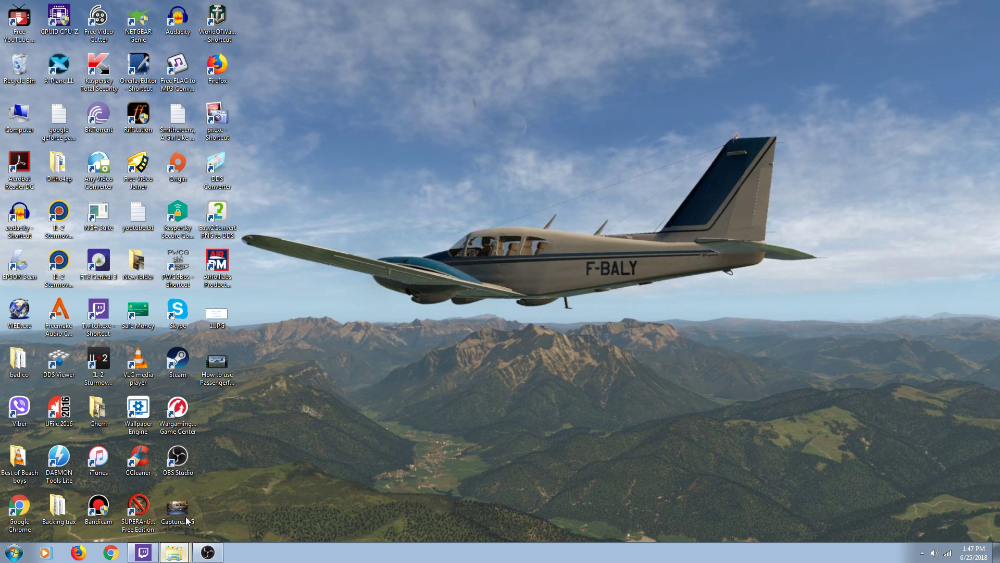
left_click(170, 531)
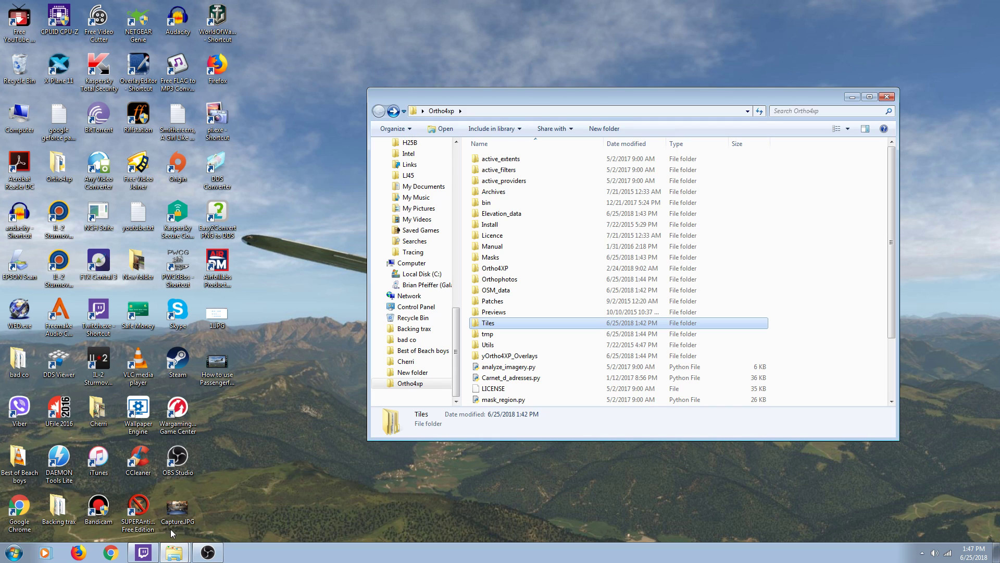
scroll(525, 224, "down", 3)
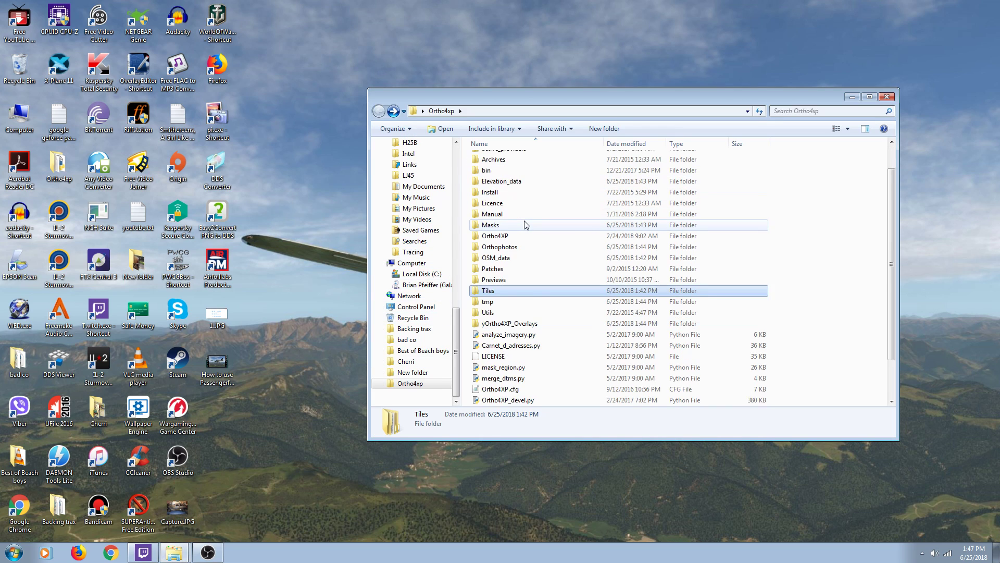
scroll(526, 224, "up", 3)
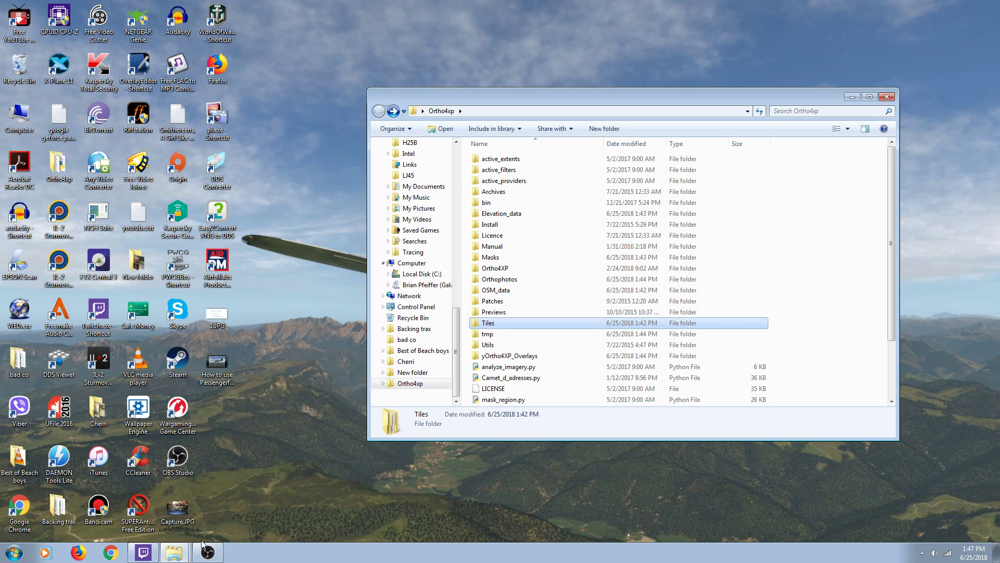
- Switch to the X-Plane 11 folder window, open Custom Scenery and look through its scenery folders to the end of the list
left_click(180, 554)
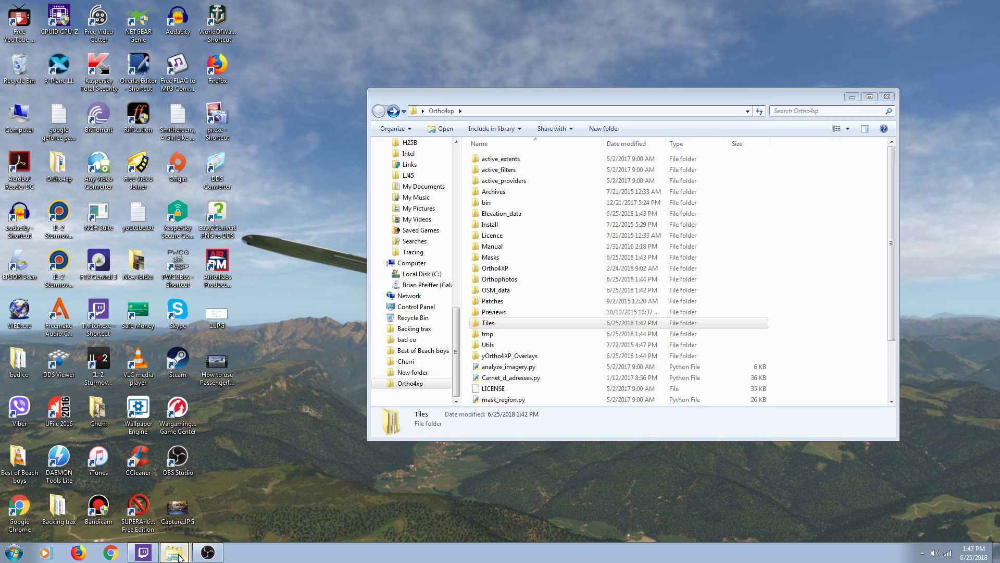
left_click(183, 510)
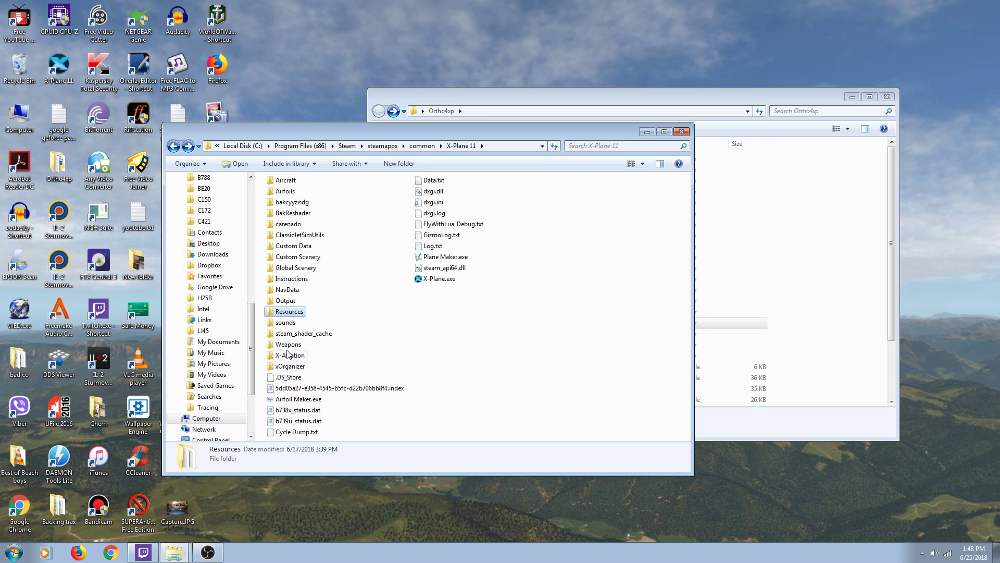
double_click(295, 257)
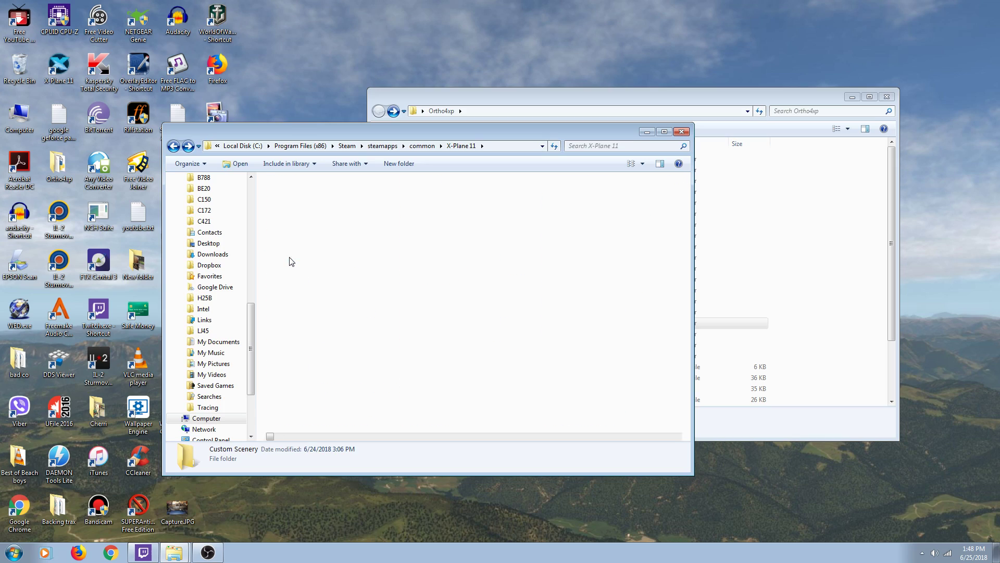
scroll(337, 276, "down", 10)
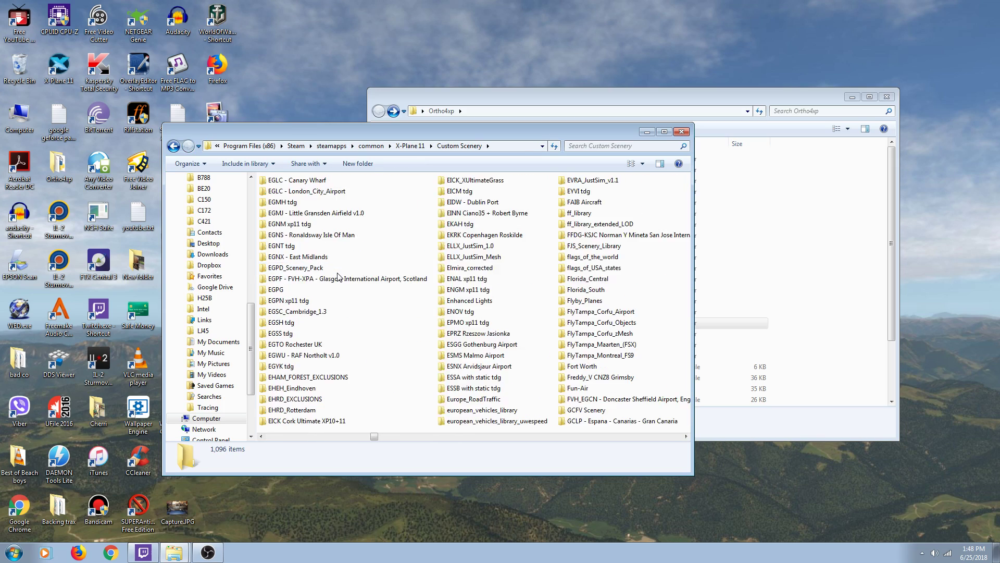
scroll(338, 276, "down", 2)
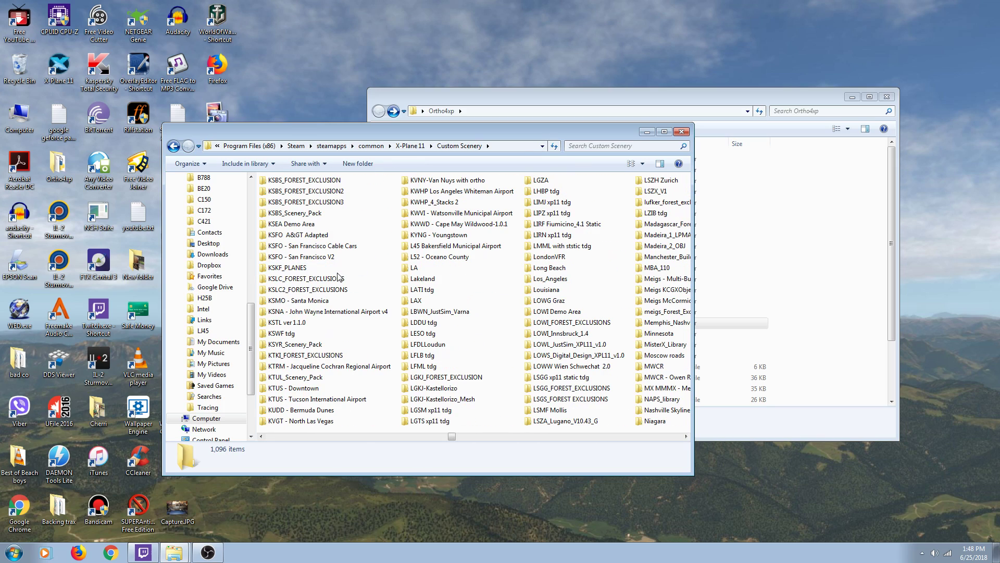
scroll(338, 276, "down", 15)
scroll(338, 276, "down", 12)
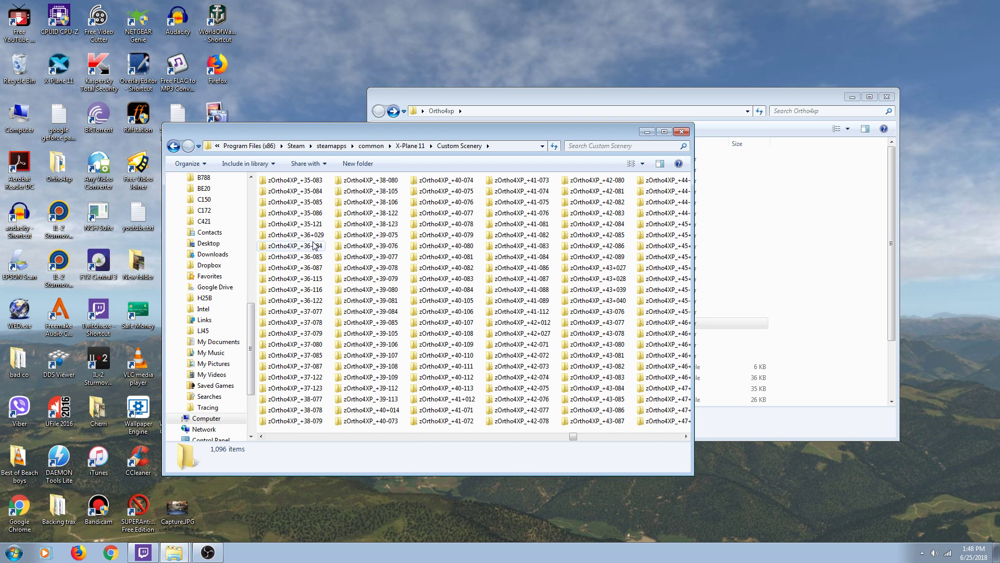
scroll(531, 317, "down", 12)
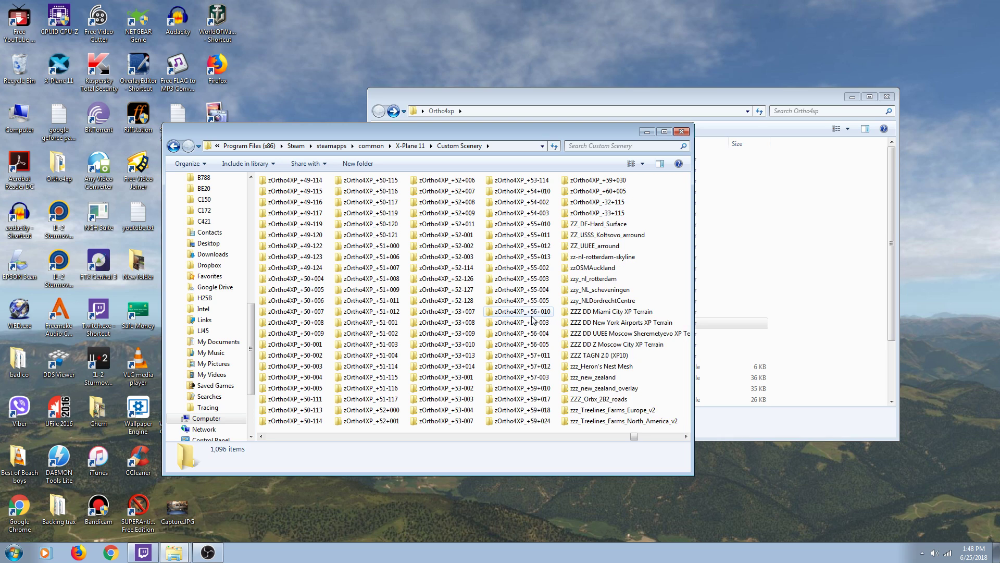
scroll(532, 318, "down", 1)
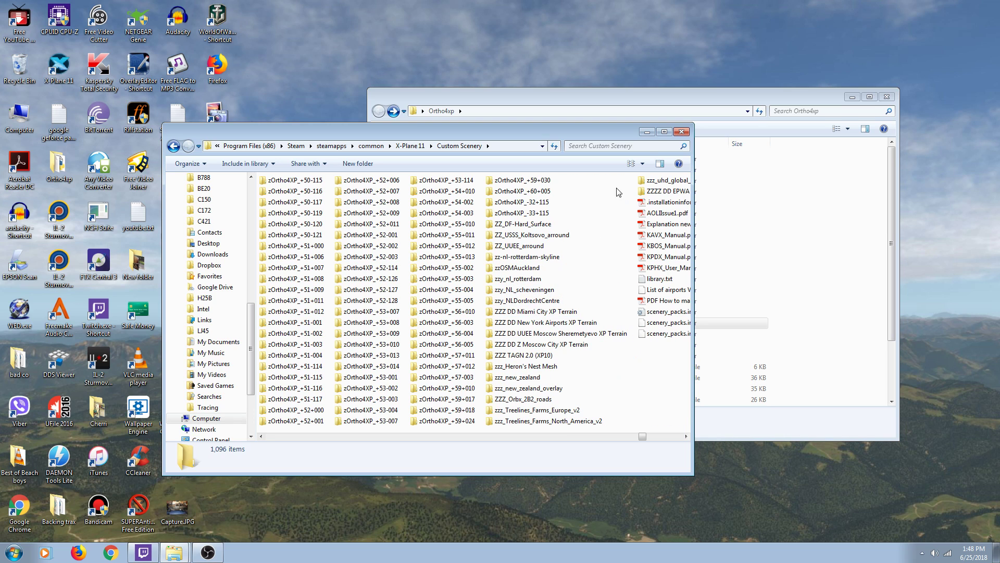
scroll(620, 203, "down", 4)
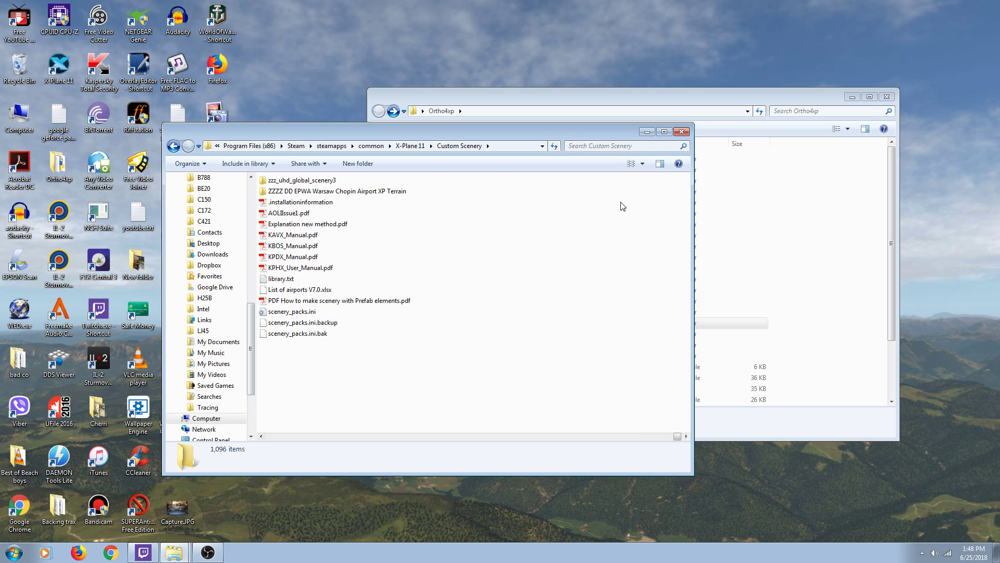
- Open the Tiles folder in the Ortho4xp window and place that window beside the Custom Scenery window
left_click_drag(766, 228, 788, 245)
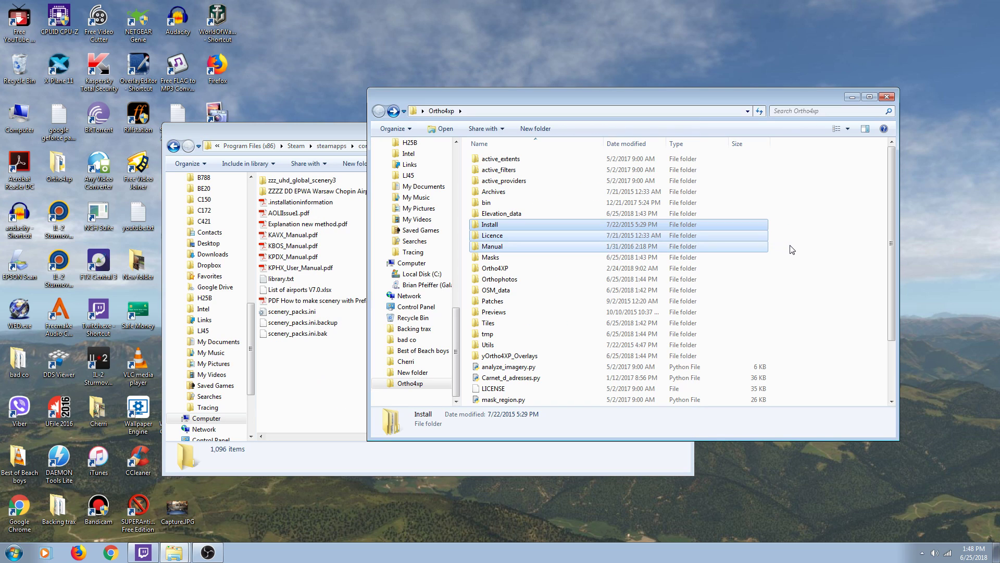
left_click(820, 253)
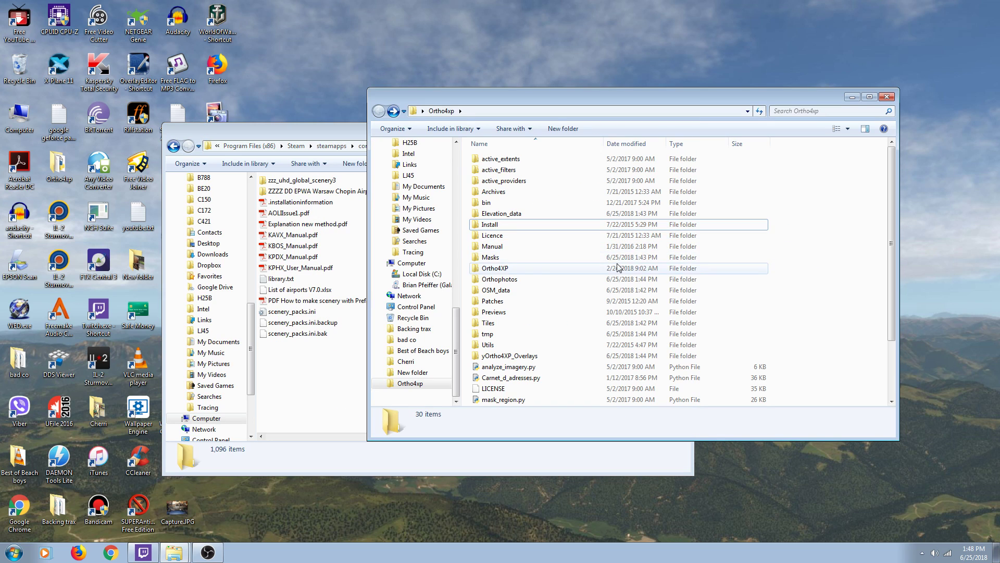
double_click(514, 324)
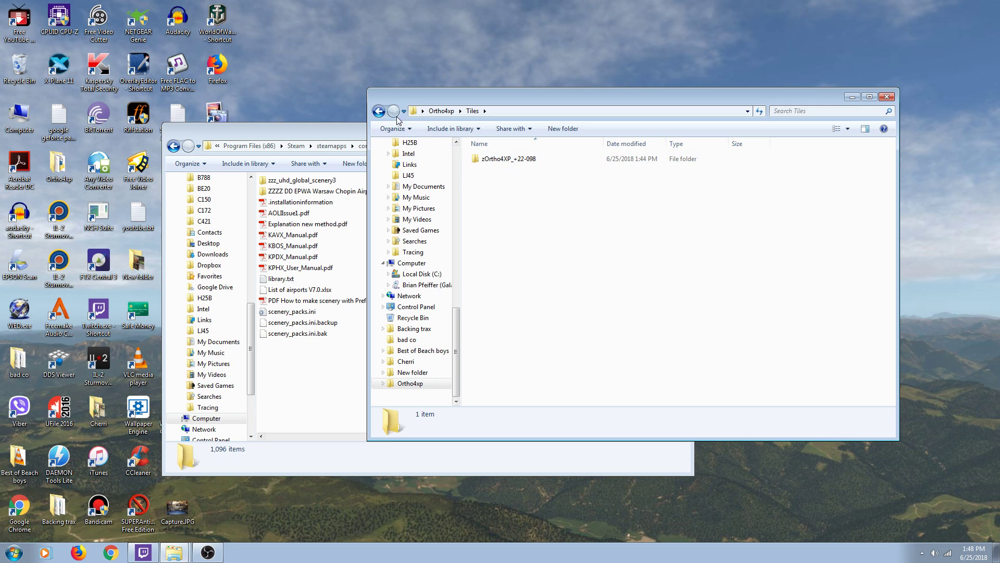
left_click(378, 111)
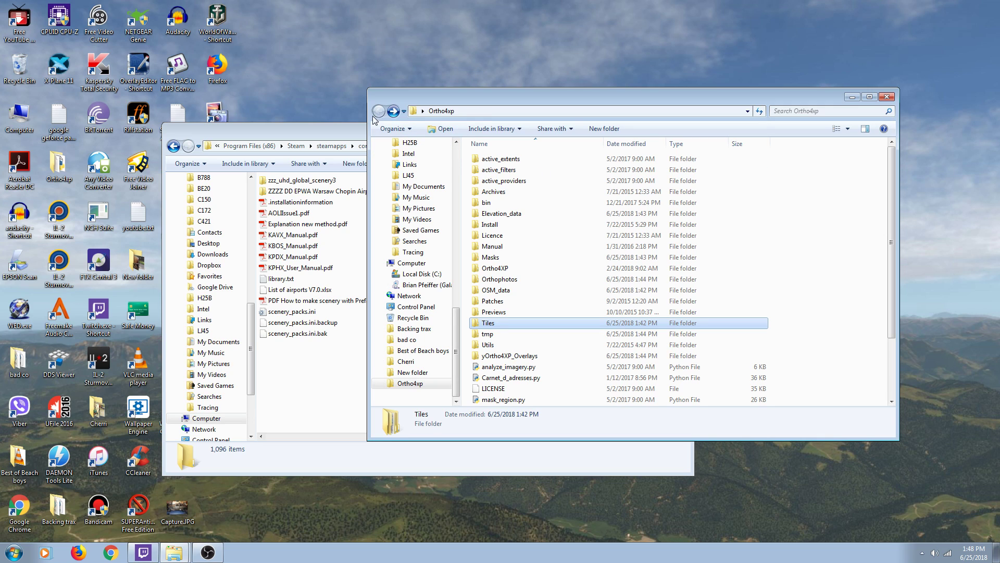
double_click(478, 324)
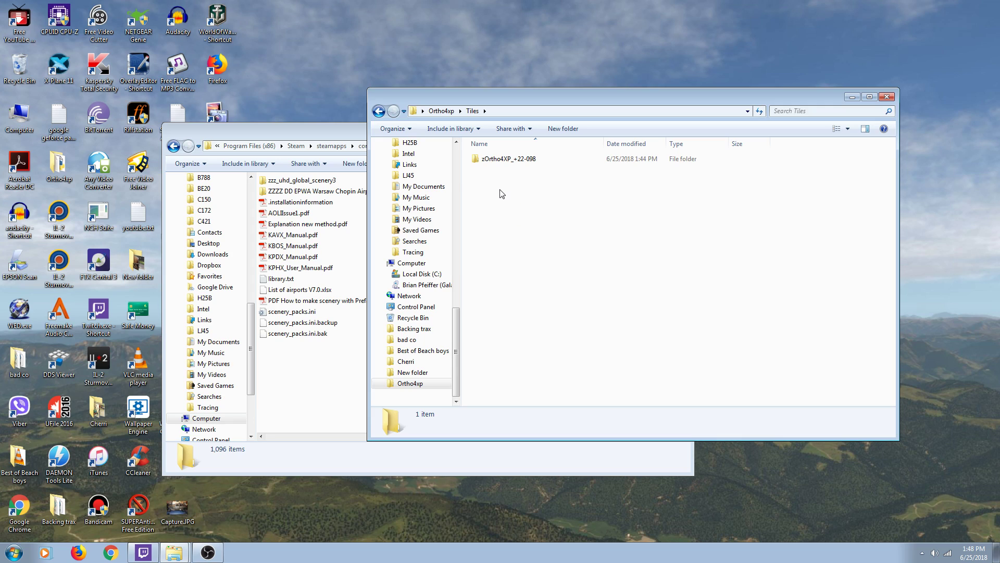
left_click_drag(530, 95, 696, 95)
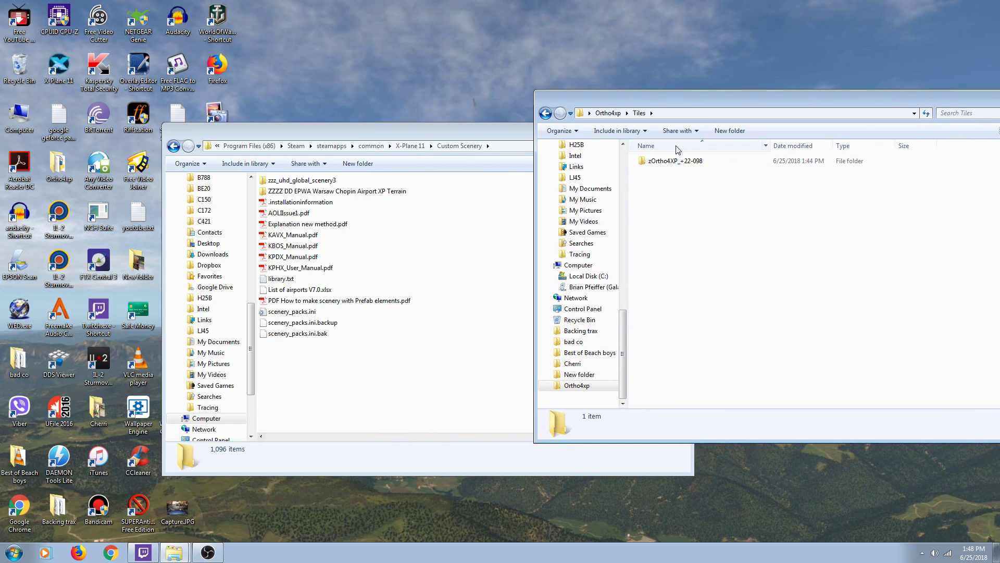
- Move the zOrtho4XP_+22-098 tile folder from Tiles into X-Plane 11's Custom Scenery folder
left_click(662, 165)
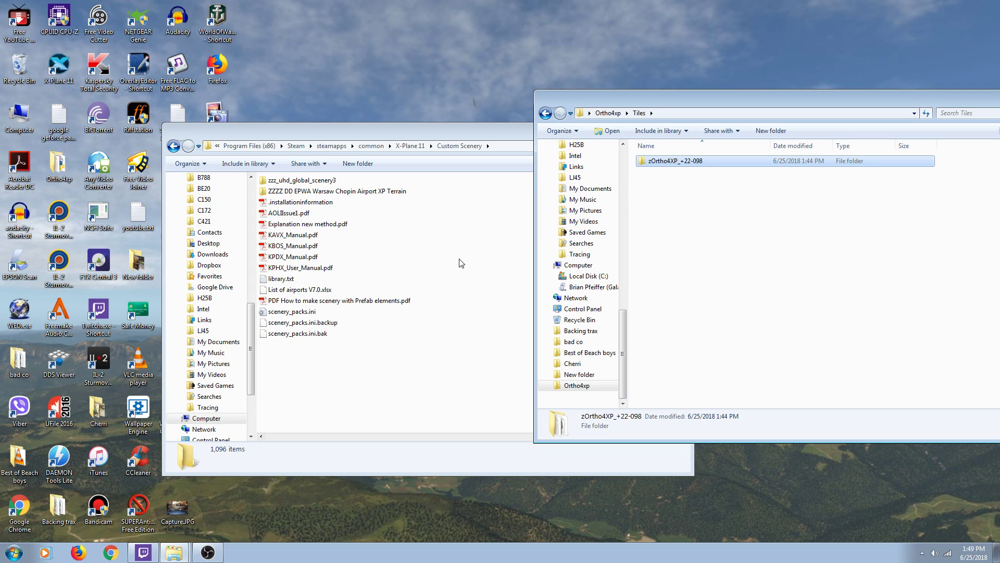
left_click_drag(663, 163, 459, 259)
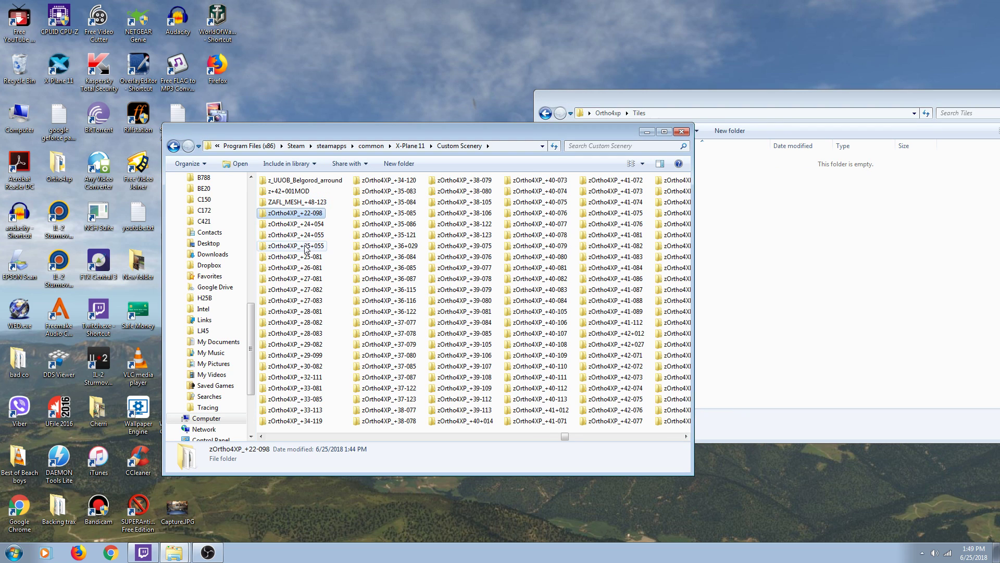
scroll(466, 266, "down", 10)
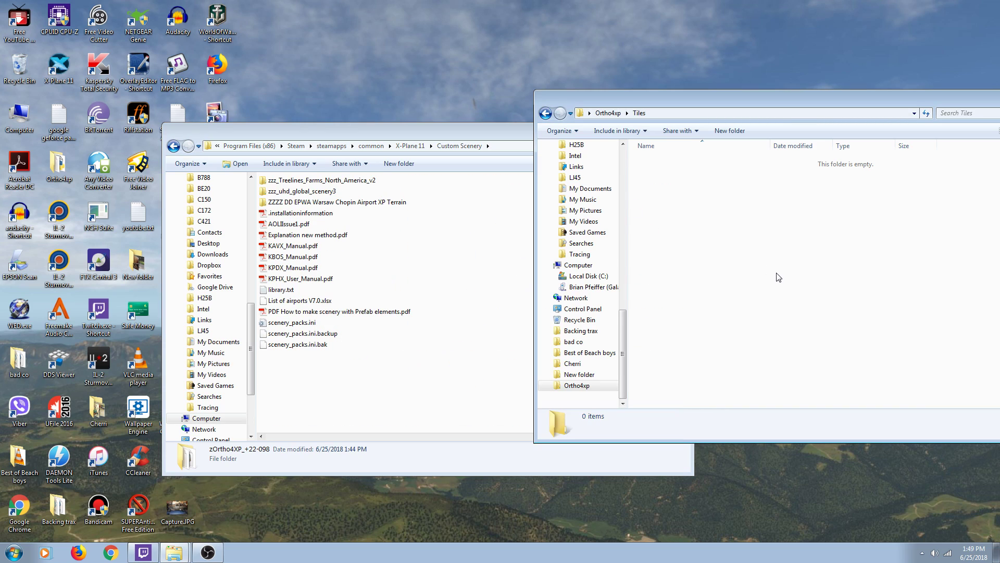
- Move the yOrtho4XP_Overlays folder from Ortho4xp into X-Plane 11's Custom Scenery folder and merge it with the existing folder of that name
left_click(545, 113)
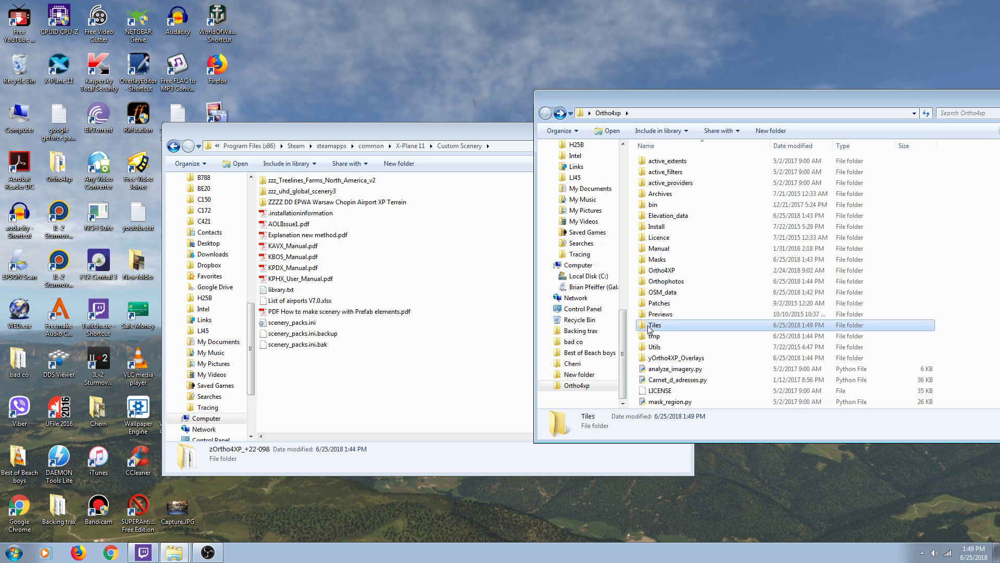
scroll(729, 271, "down", 2)
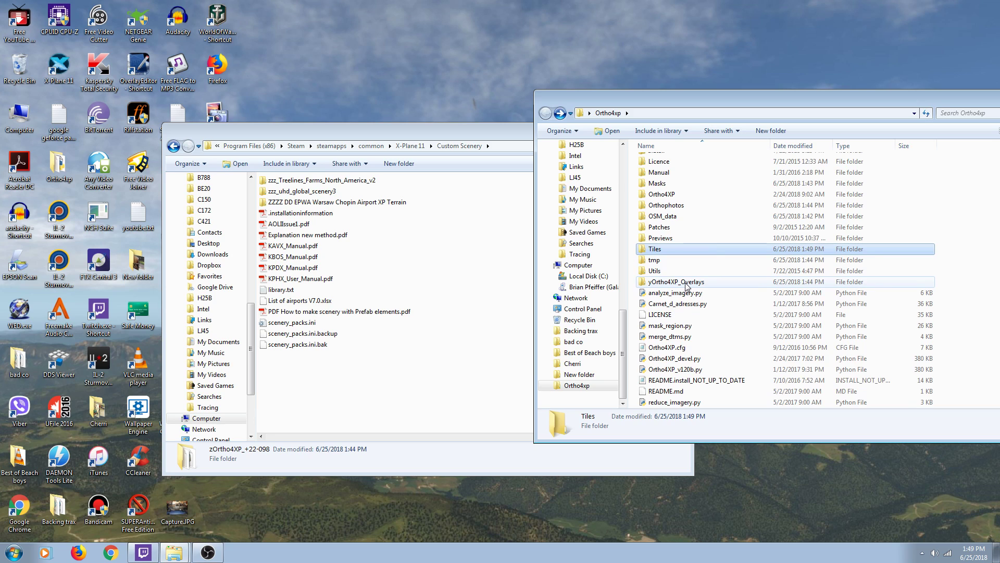
left_click(687, 284)
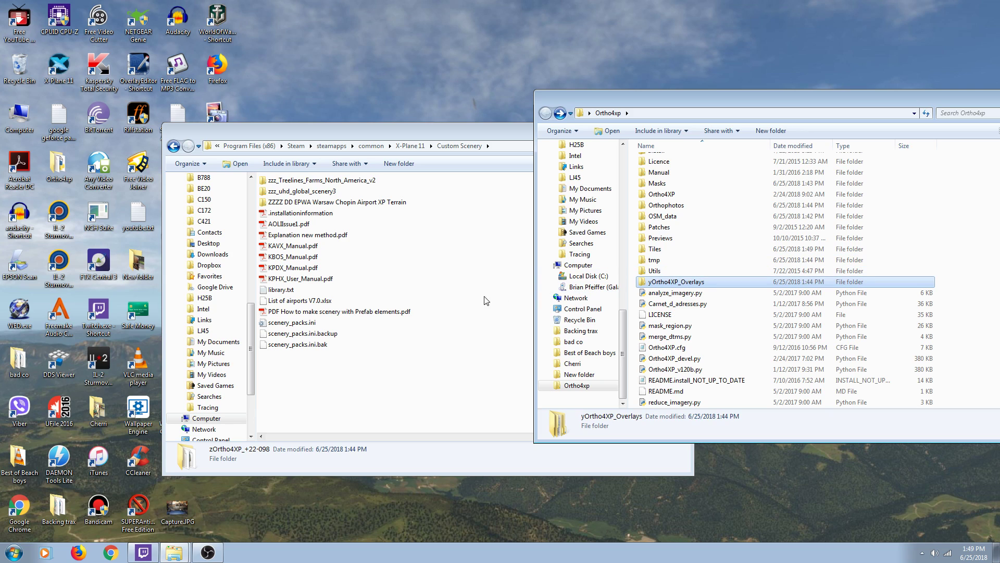
left_click(452, 303)
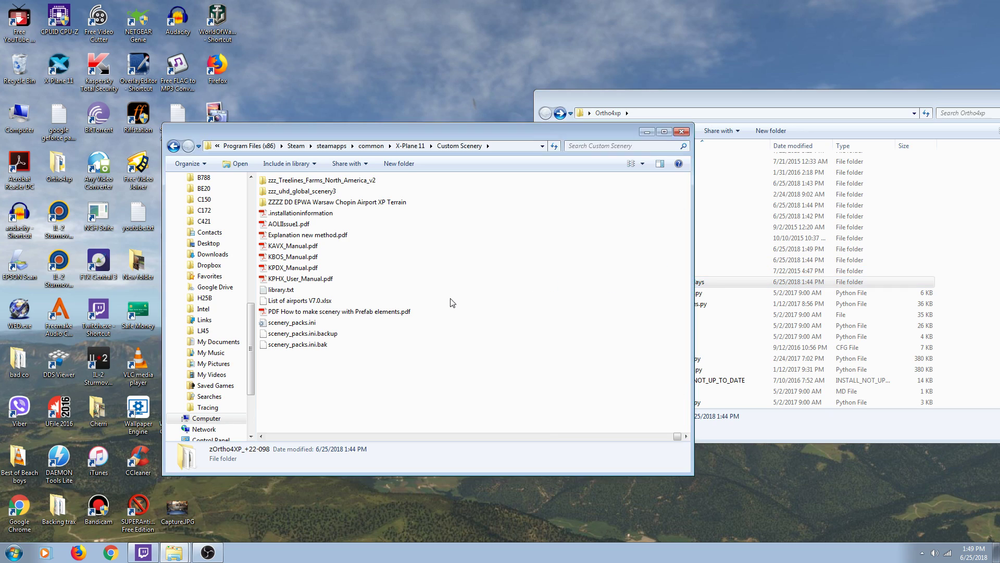
key("ctrl+v")
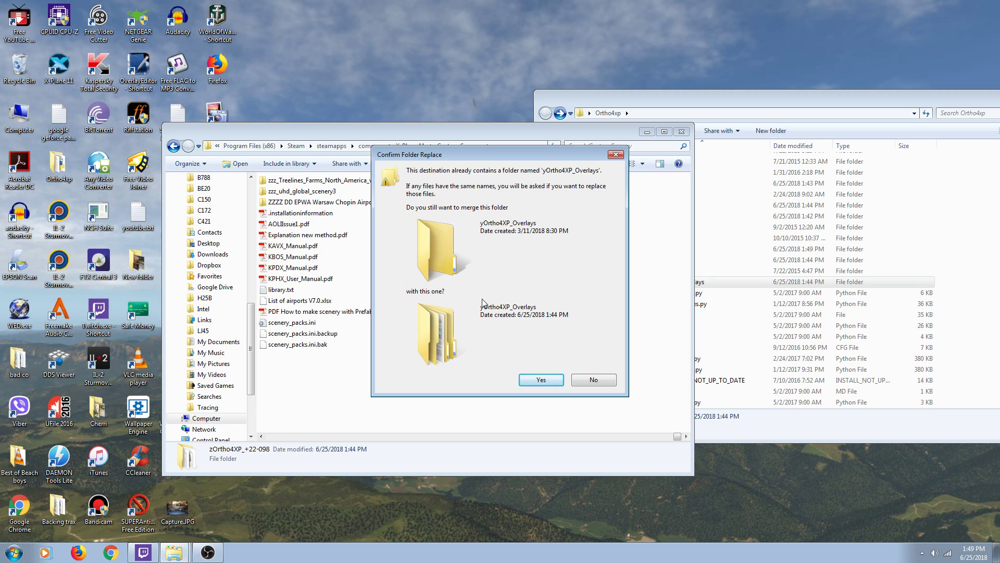
left_click(538, 381)
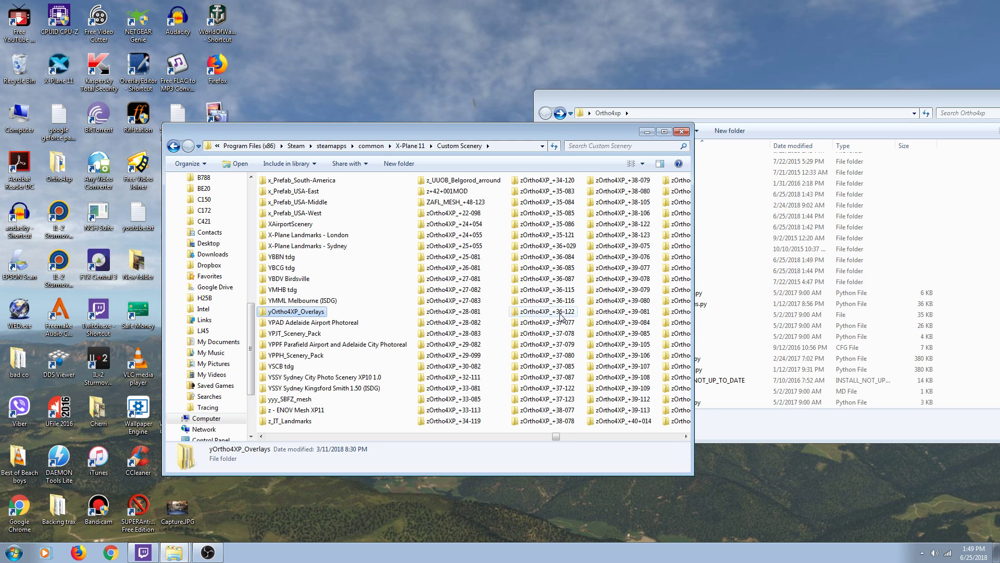
scroll(562, 320, "down", 3)
scroll(562, 320, "down", 3)
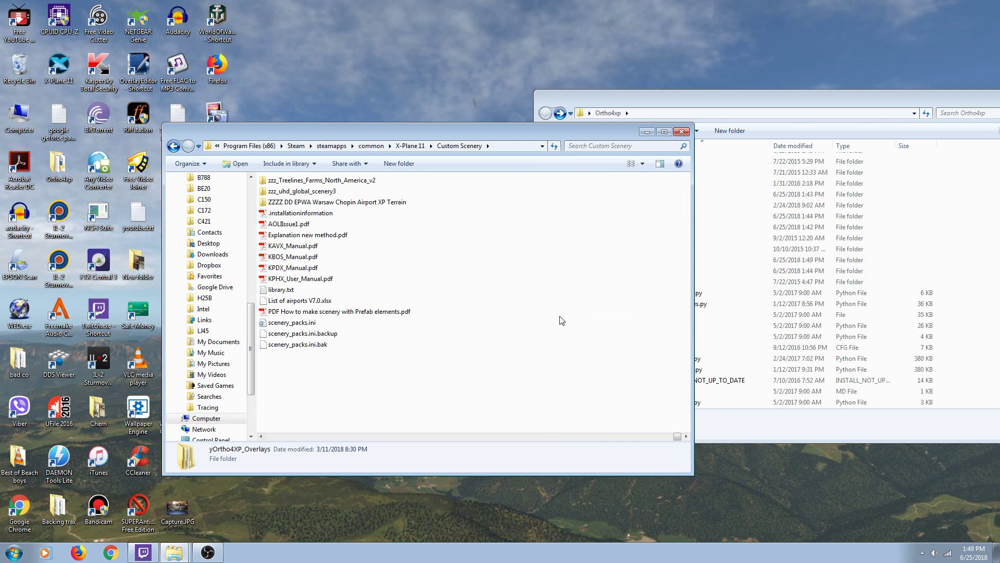
- Minimize the Custom Scenery window, inspect the image in Orthophotos' +22-098 BI_11 folder, and return to the main Ortho4xp folder
left_click(646, 132)
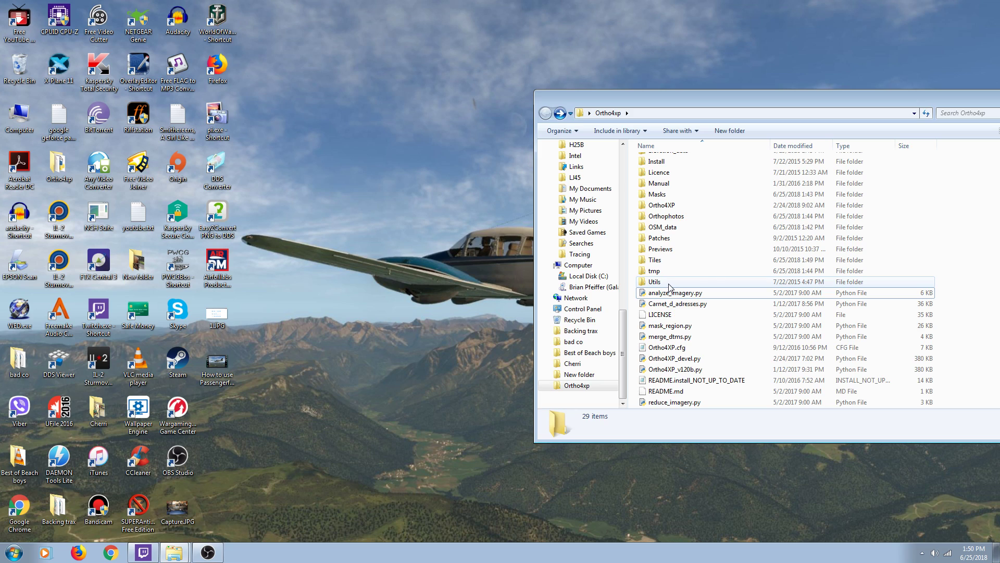
double_click(650, 218)
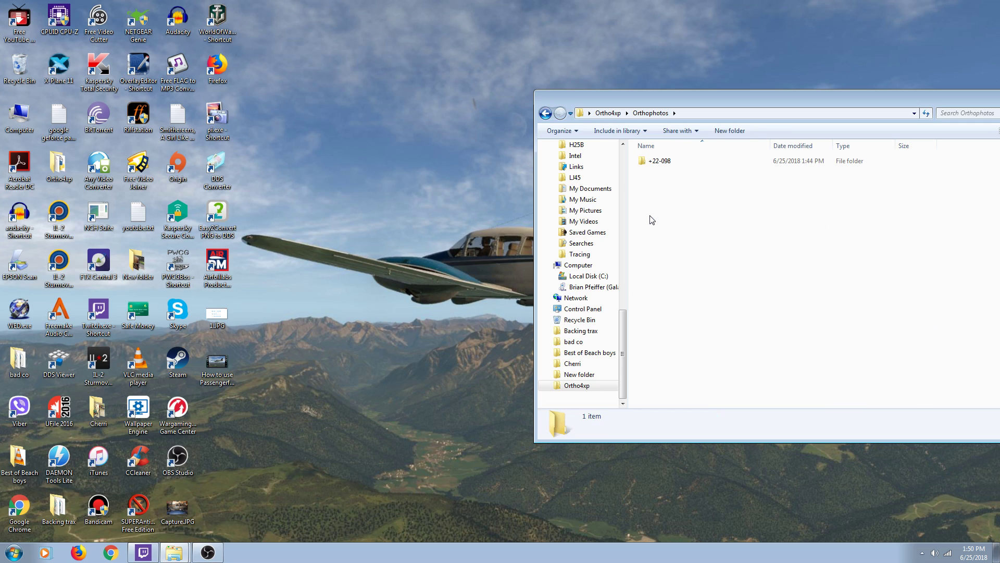
double_click(646, 163)
double_click(647, 162)
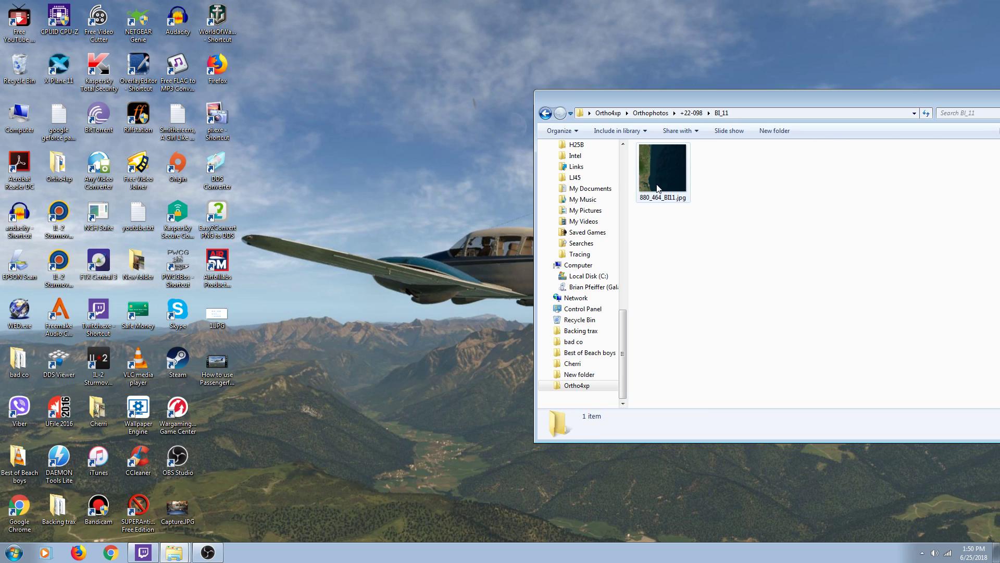
left_click(551, 120)
left_click(551, 120)
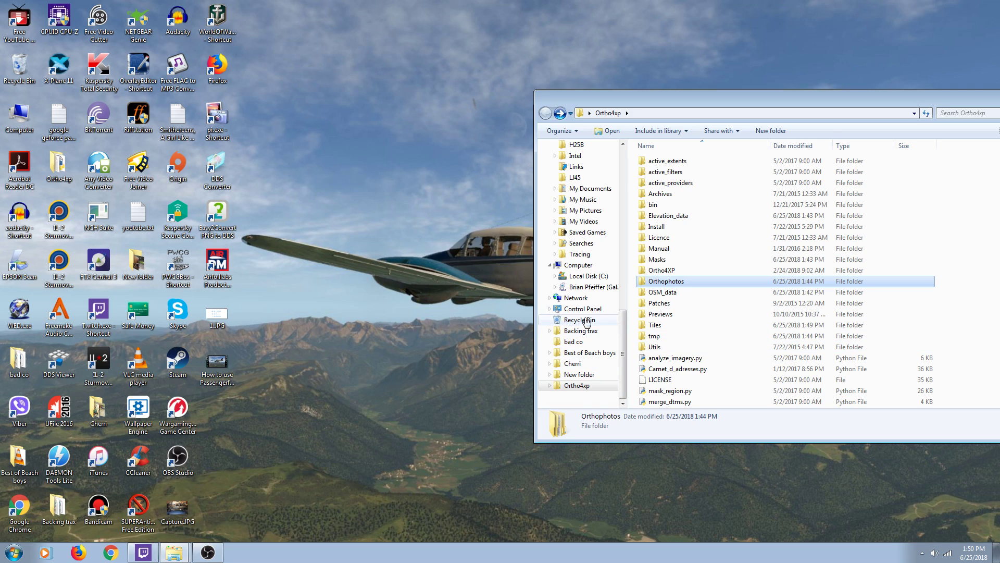
- Delete the Orthophotos folder from the Ortho4xp folder, sending it to the Recycle Bin
right_click(651, 283)
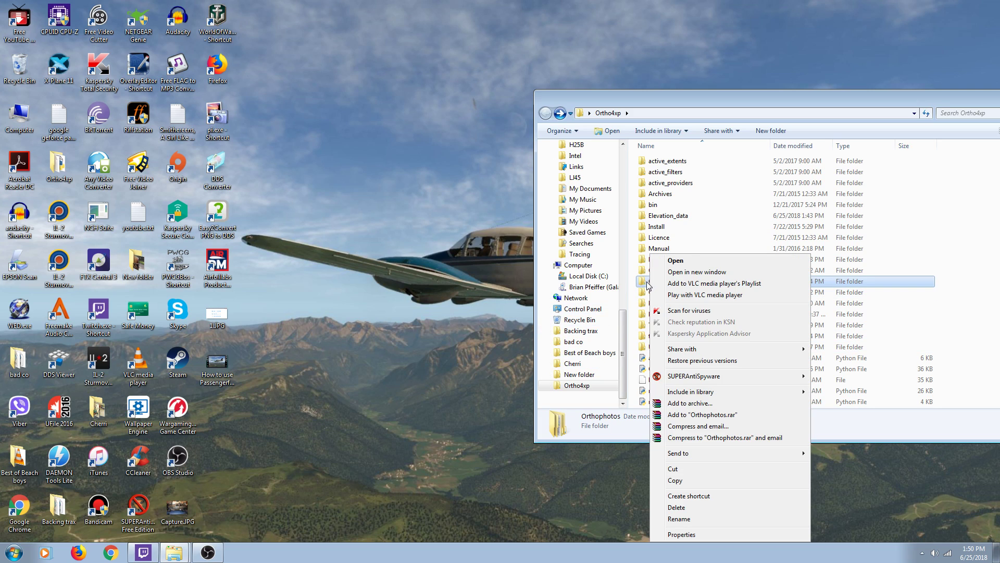
left_click(689, 508)
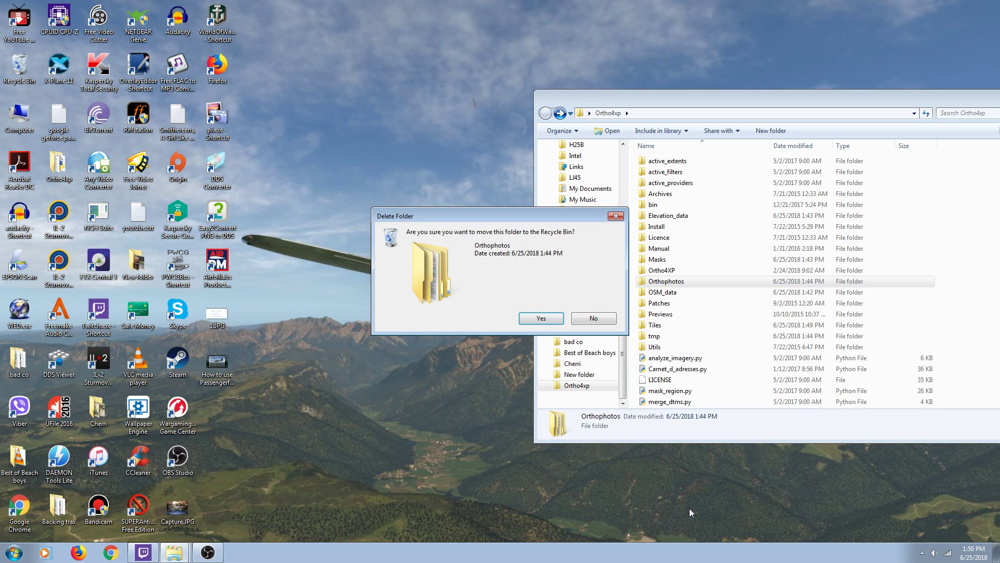
left_click(542, 319)
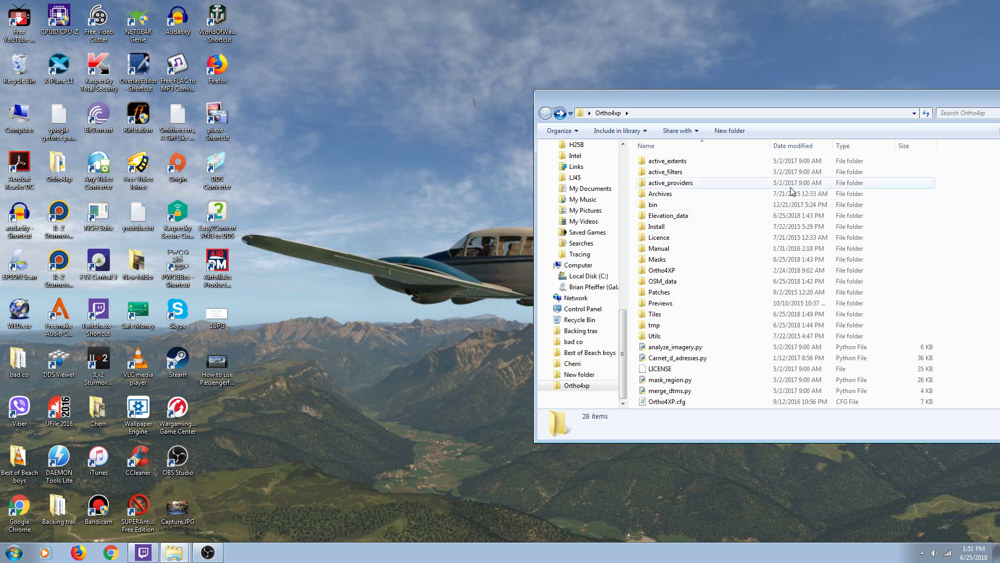
- Close the Ortho4xp folder window and launch X-Plane 11 from the desktop
left_click_drag(904, 100, 677, 118)
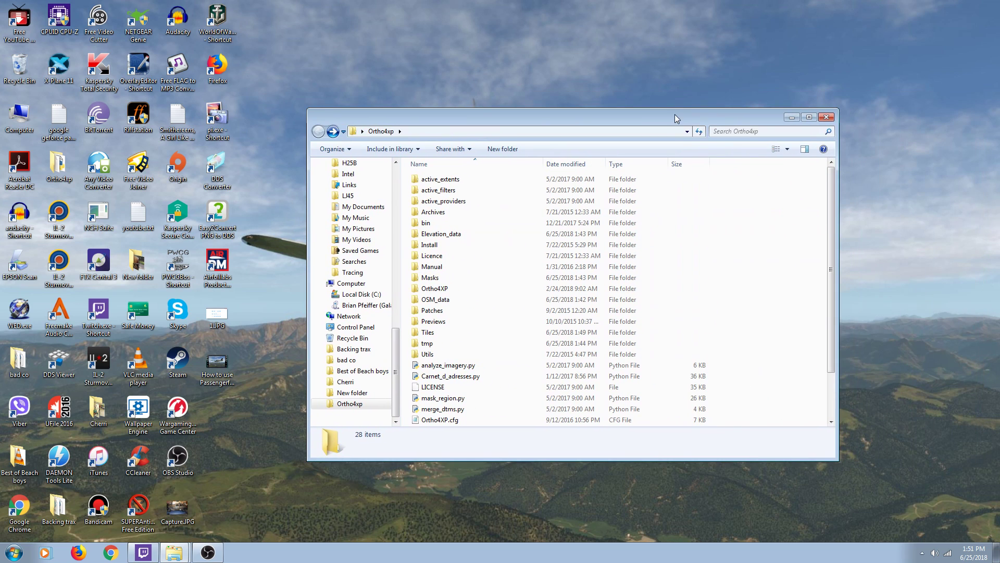
left_click(824, 119)
left_click(825, 120)
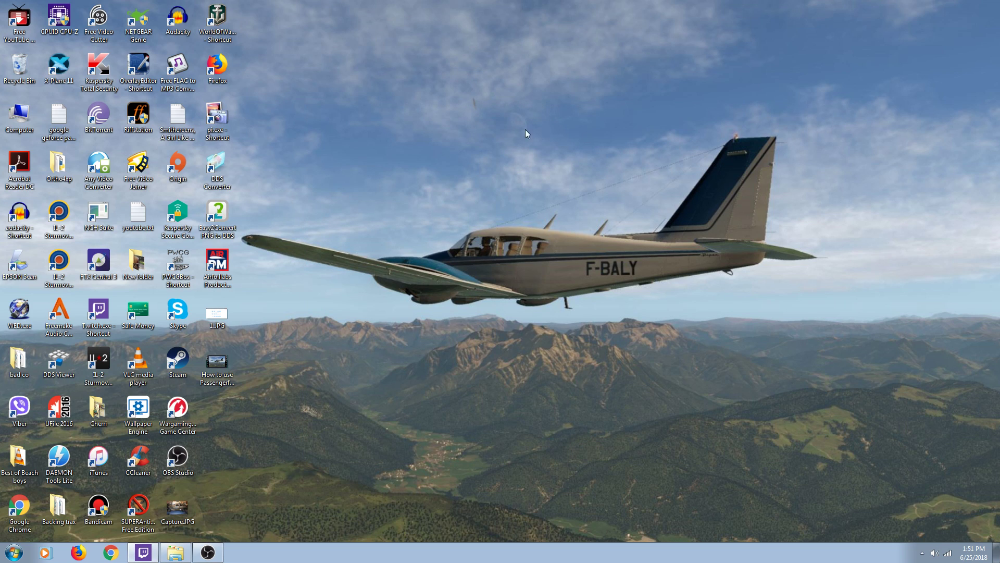
double_click(56, 70)
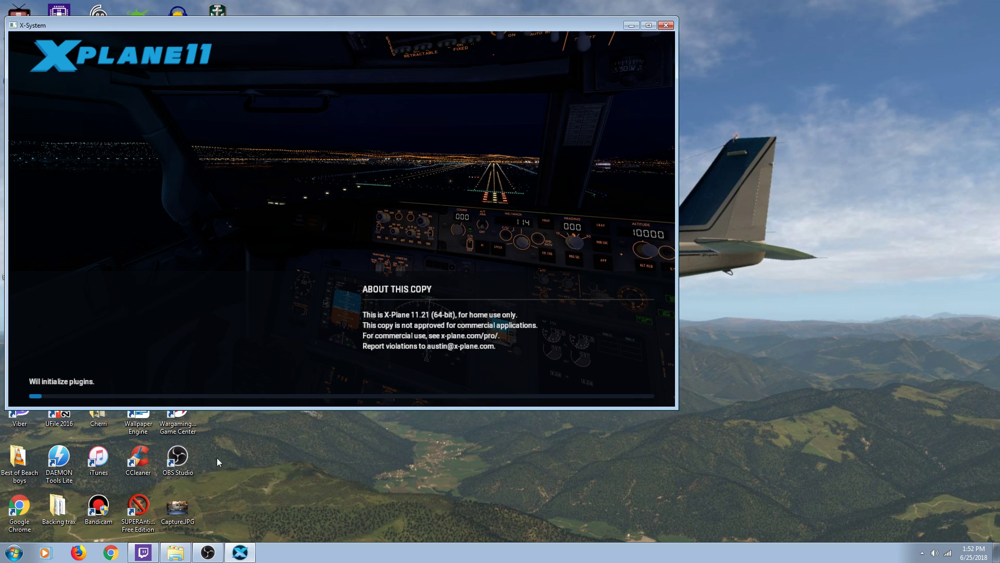
left_click(112, 554)
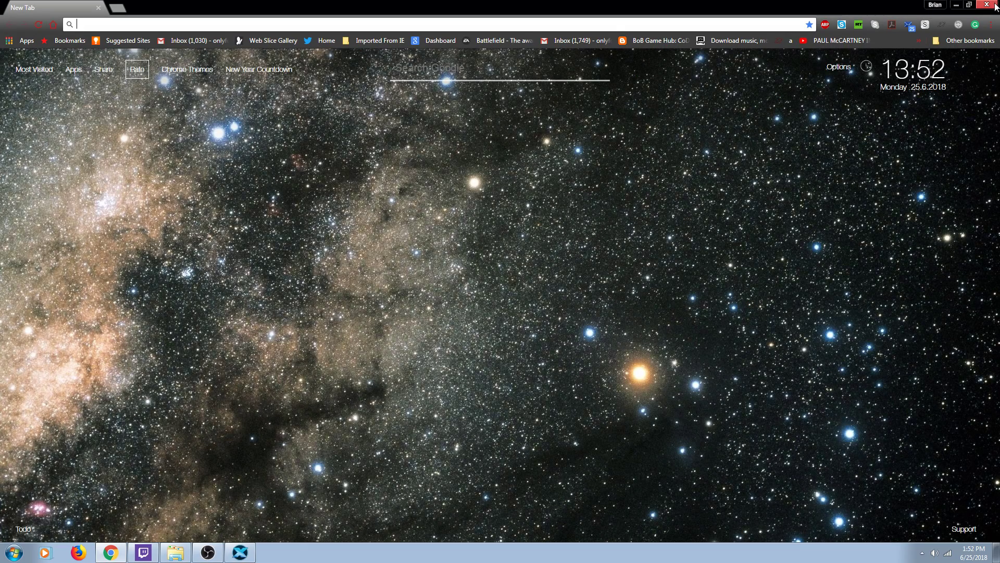
left_click(995, 6)
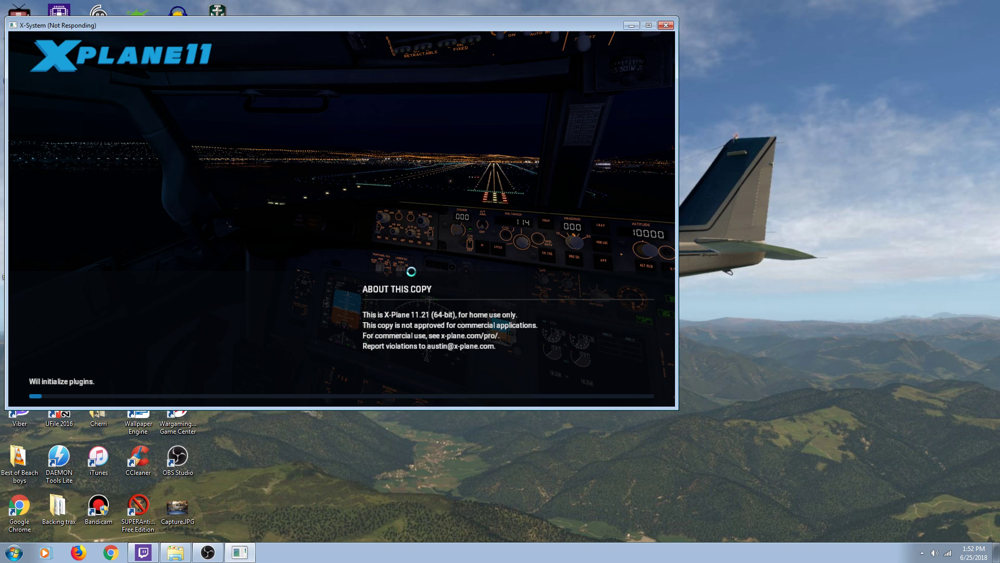
left_click(921, 552)
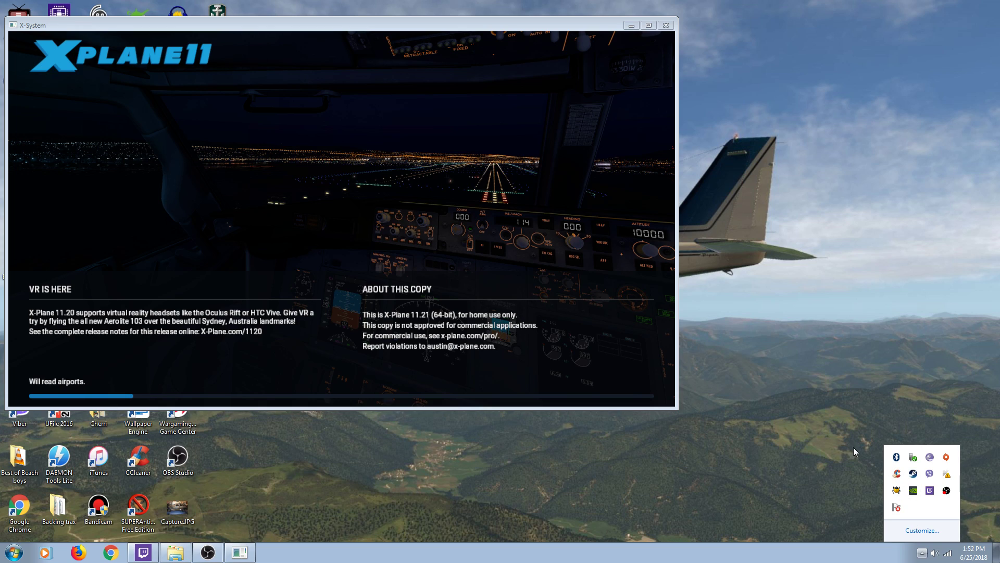
right_click(947, 459)
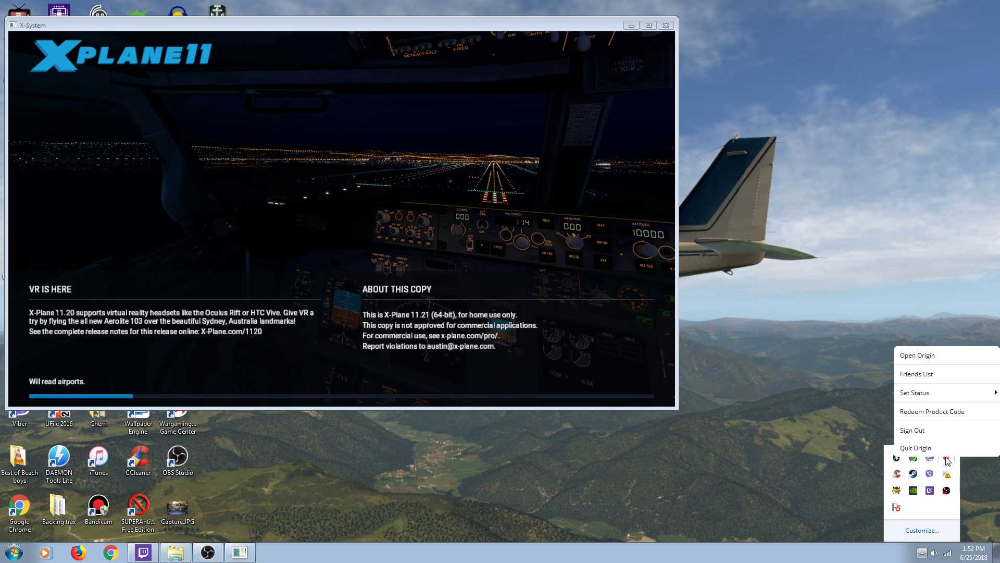
left_click(850, 431)
left_click(851, 436)
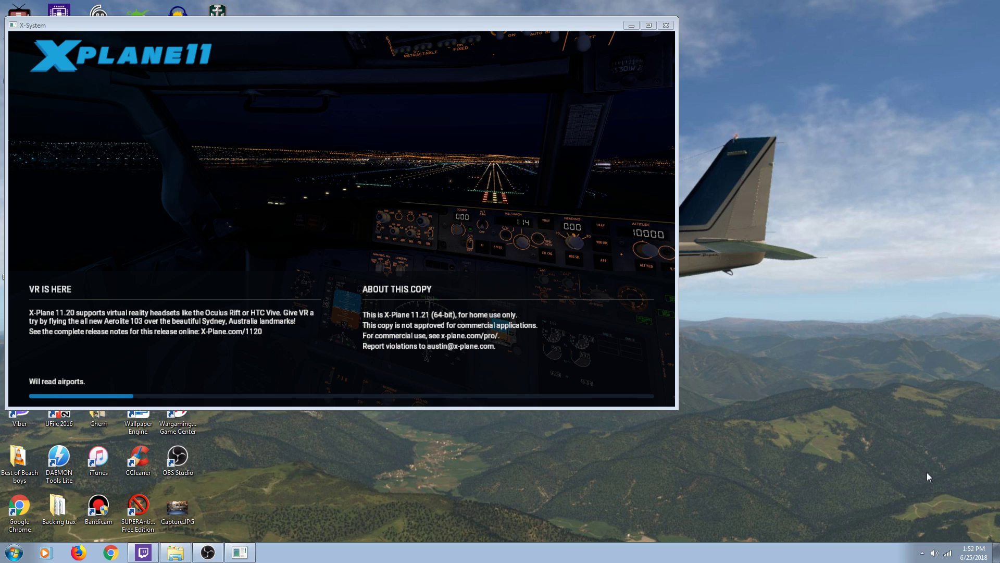
- Resume protection in Kaspersky Total Security while X-Plane 11 loads
left_click(922, 553)
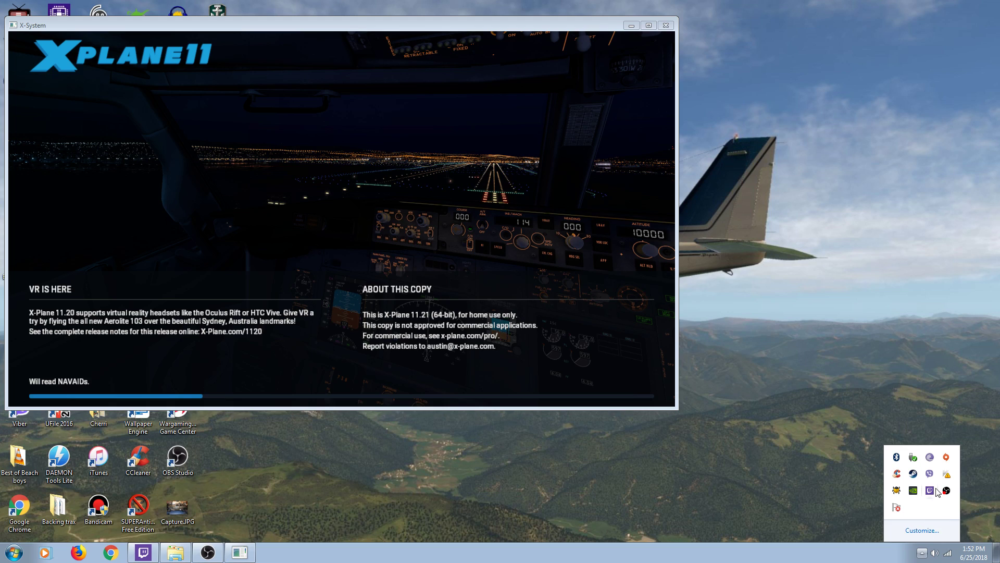
right_click(948, 476)
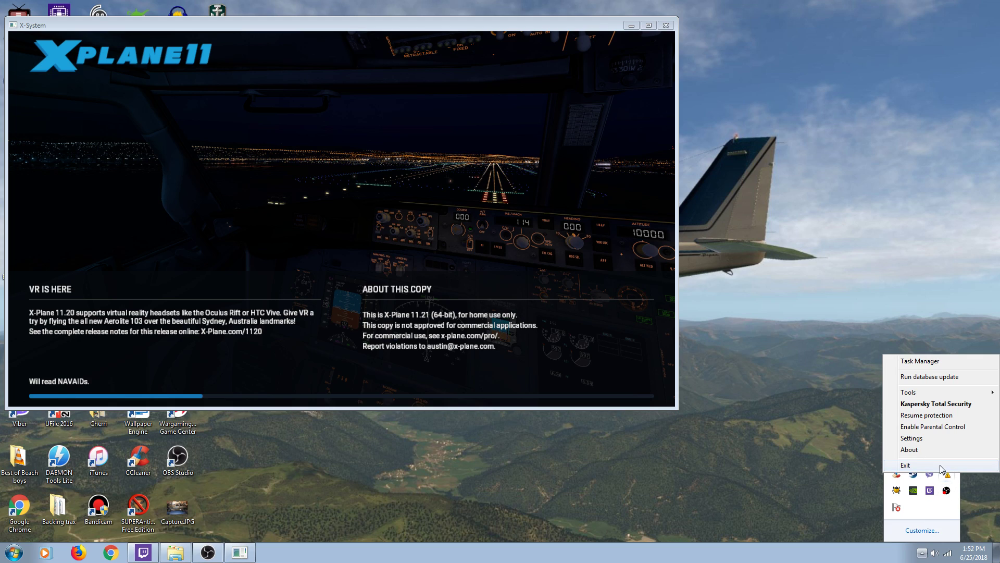
left_click(927, 416)
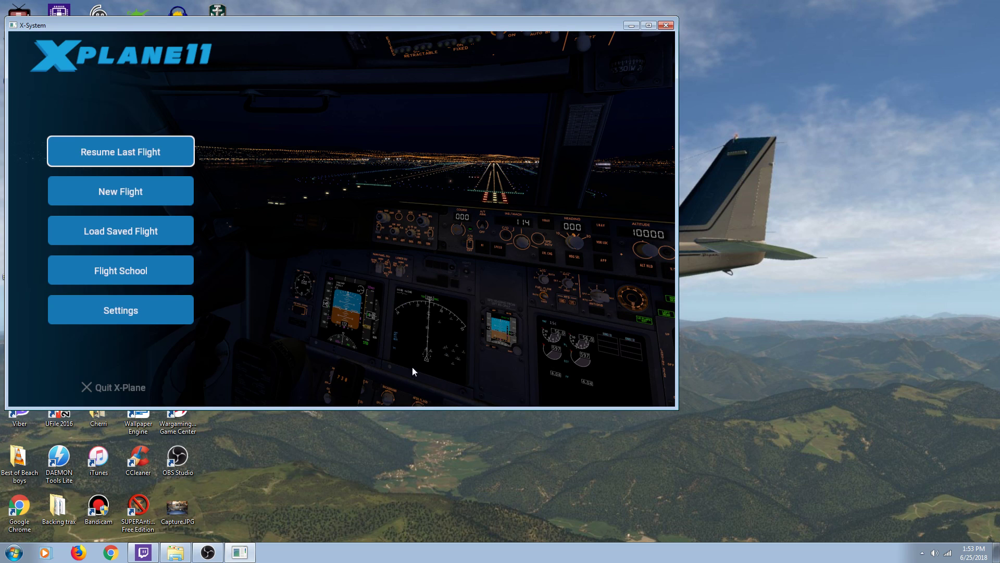
- Quit X-Plane 11 from its new flight setup and bring back the Custom Scenery folder window
left_click(151, 191)
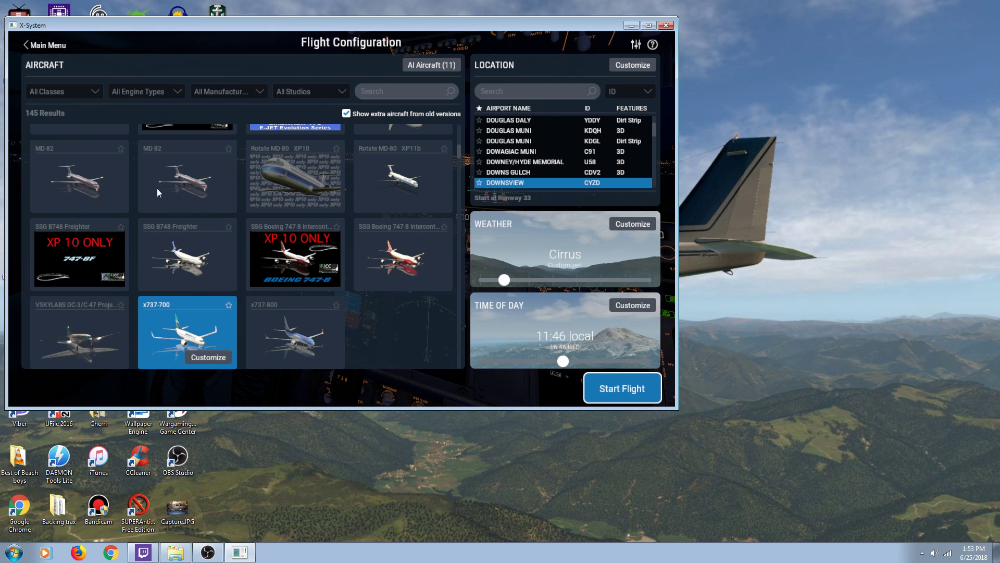
left_click(666, 25)
left_click(174, 554)
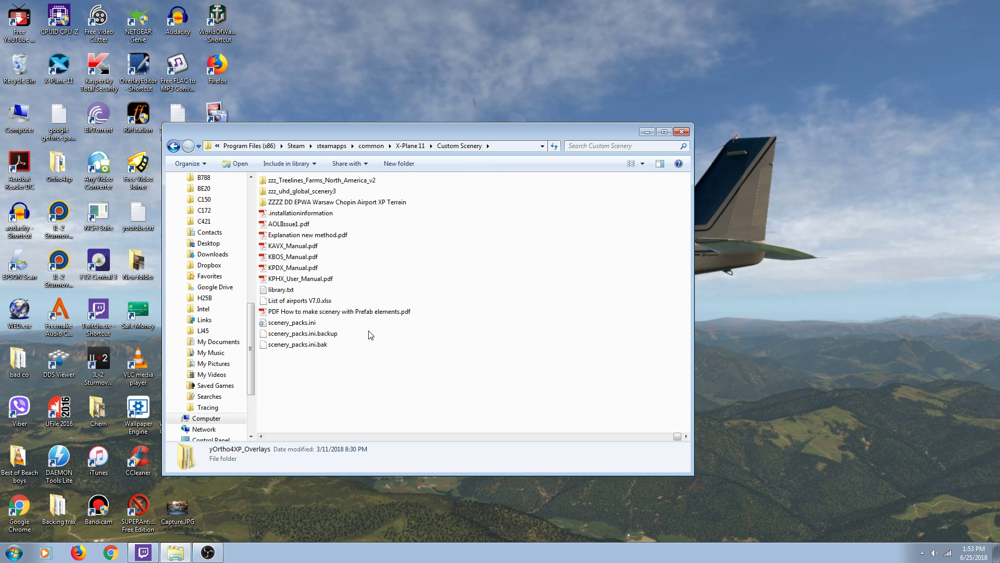
- Open the scenery_packs.ini file from the Custom Scenery folder in Notepad
scroll(369, 332, "up", 4)
scroll(369, 331, "down", 4)
left_click(271, 325)
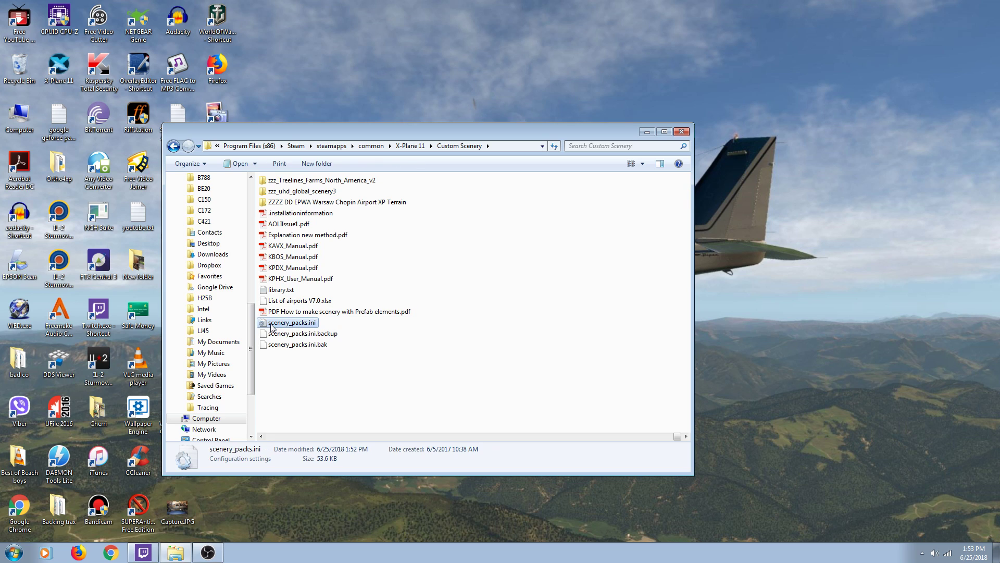
double_click(271, 323)
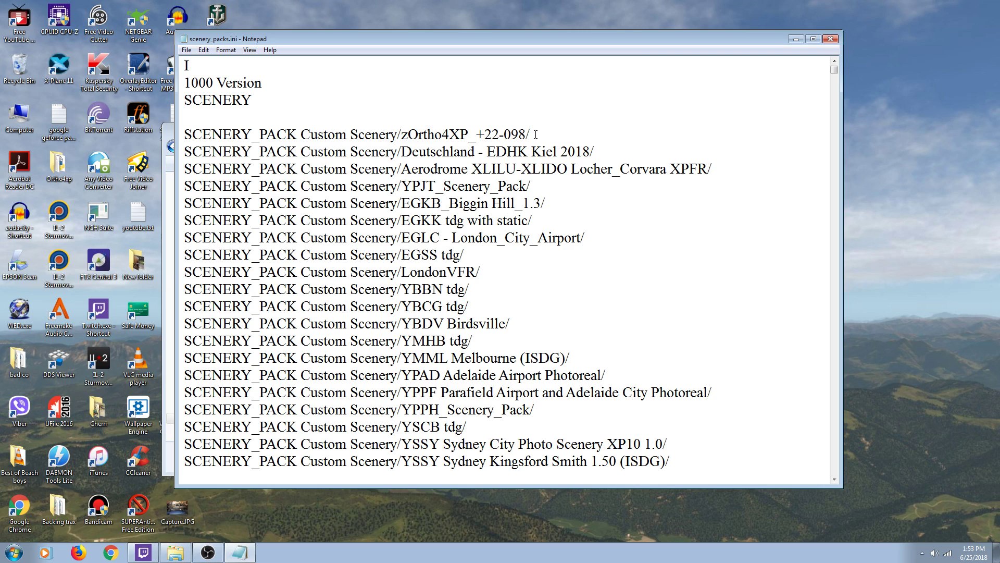
- Cut the zOrtho4XP_+22-098 entry from the start of the scenery pack list and remove the blank lines above the remaining entries
left_click(536, 134)
left_click_drag(536, 135, 184, 135)
key("ctrl+c")
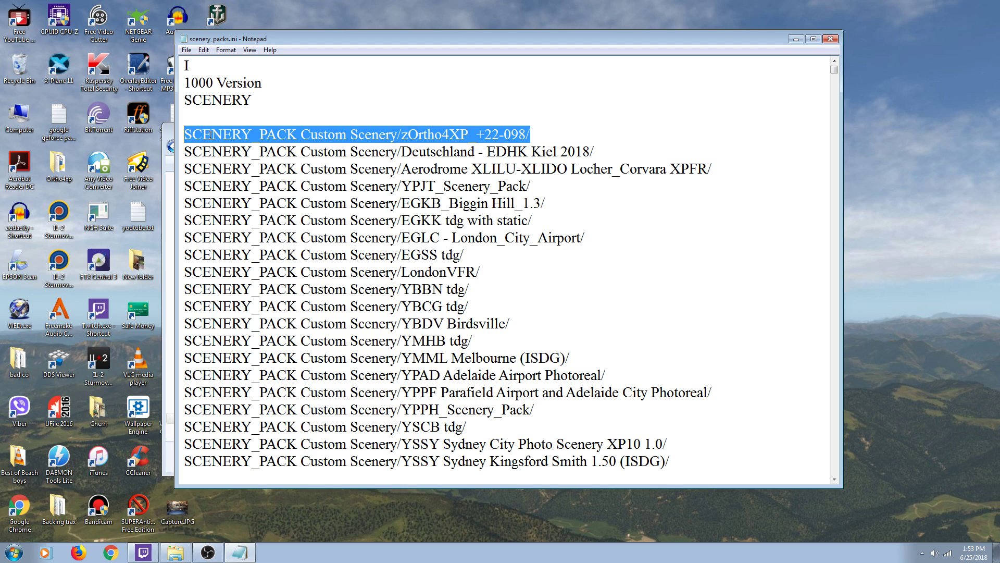
right_click(210, 135)
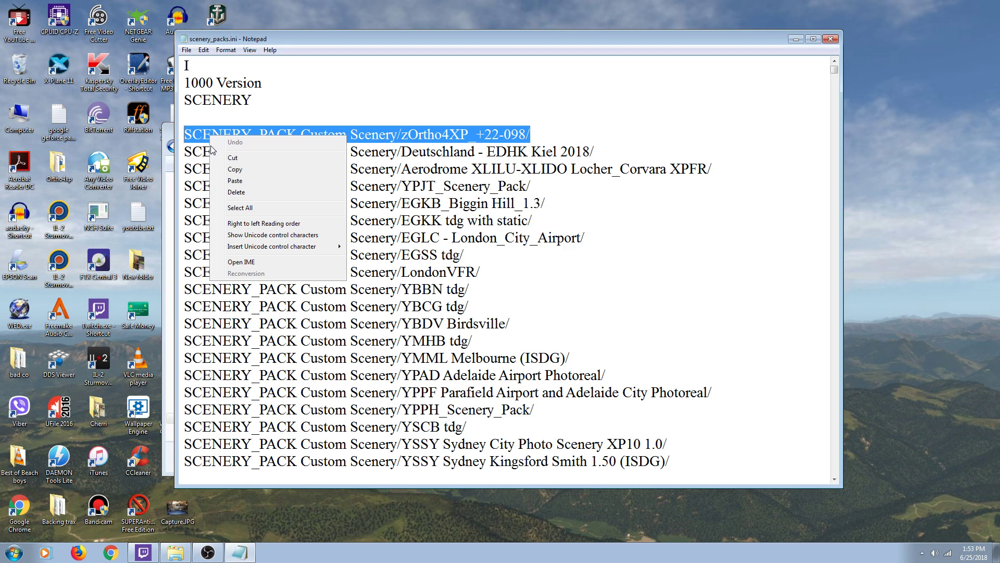
left_click(234, 158)
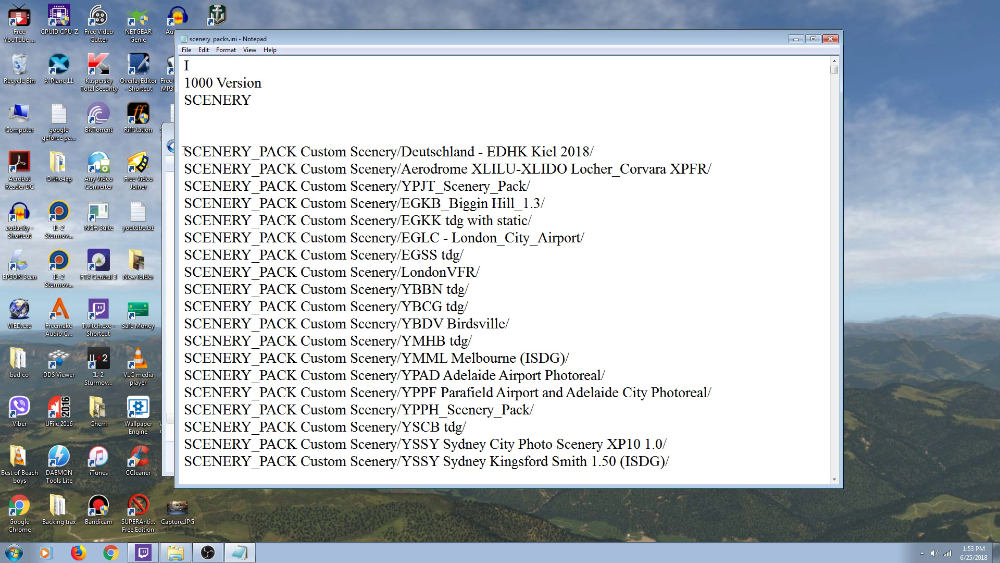
key("BackSpace")
key("BackSpace")
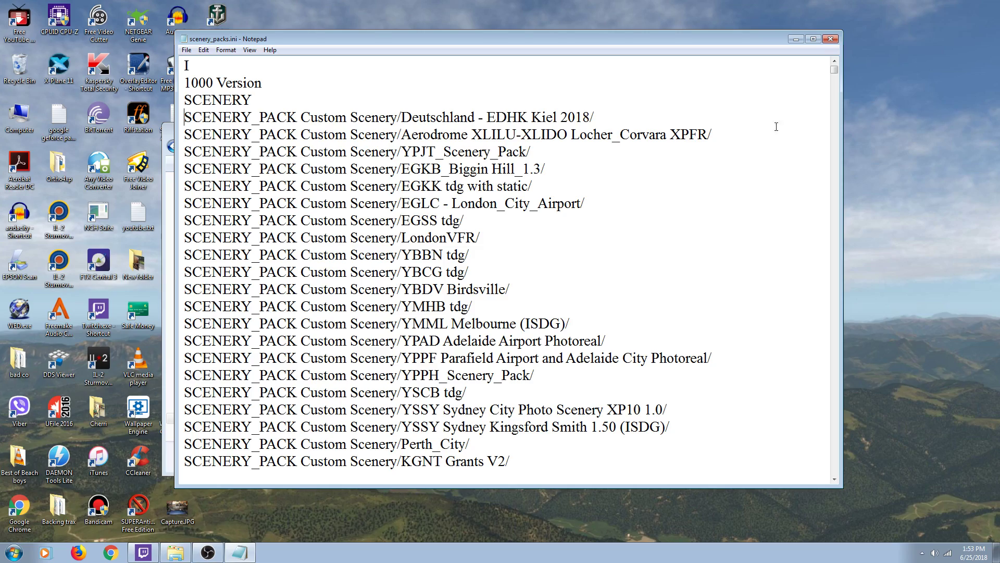
- Paste the cut zOrtho4XP_+22-098 entry on a new line directly below the zOrtho4XP_+27-082 entry in the scenery pack list
left_click_drag(836, 69, 818, 362)
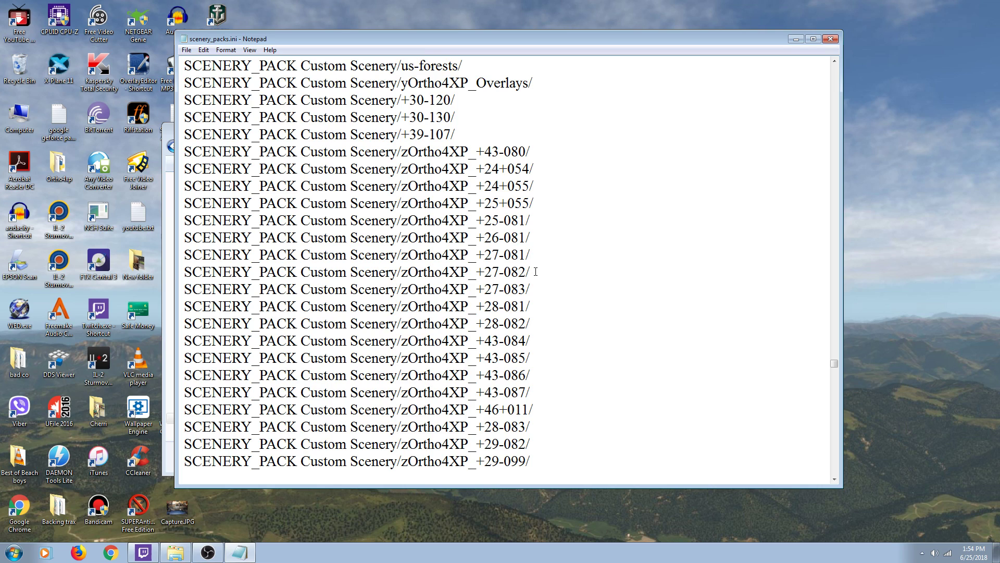
left_click(536, 272)
key("Return")
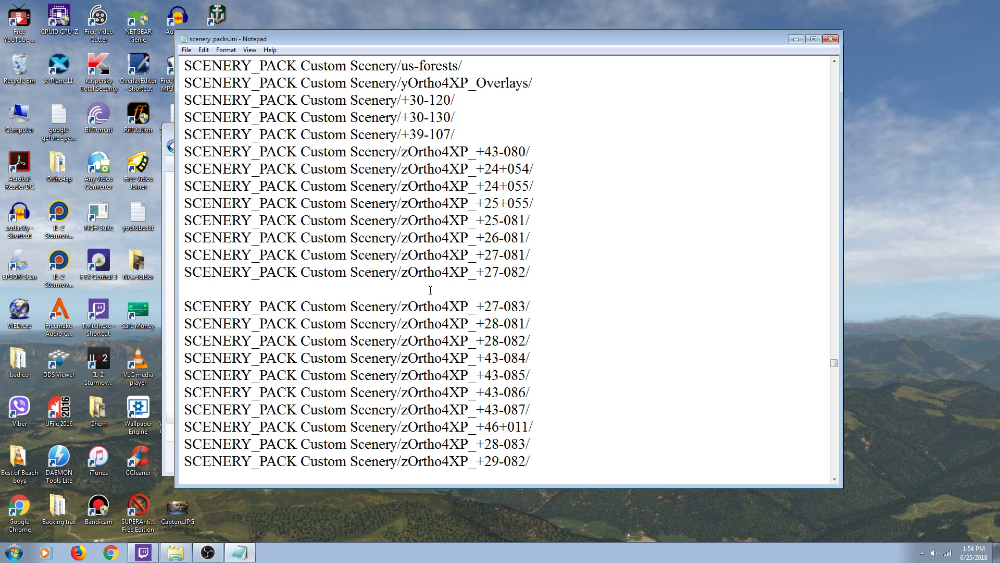
right_click(430, 290)
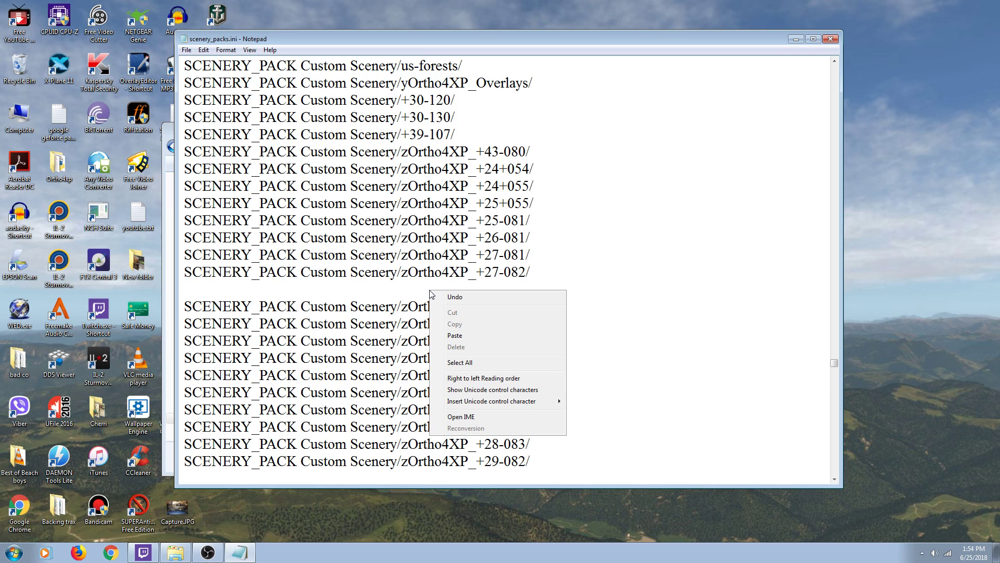
left_click(455, 336)
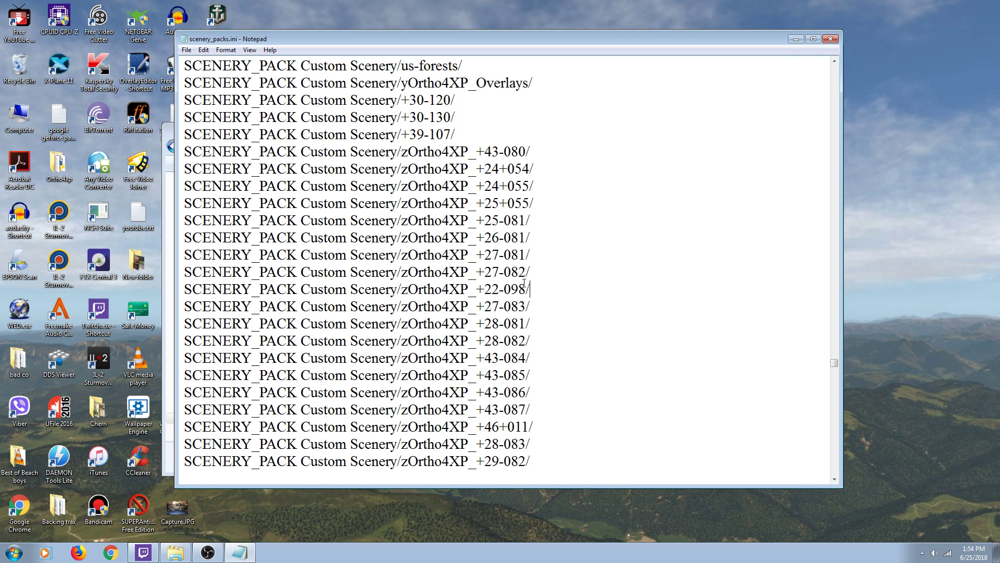
- Review the order of the overlay, ortho tile, mesh and terrain entries through to the end of scenery_packs.ini
scroll(586, 273, "up", 1)
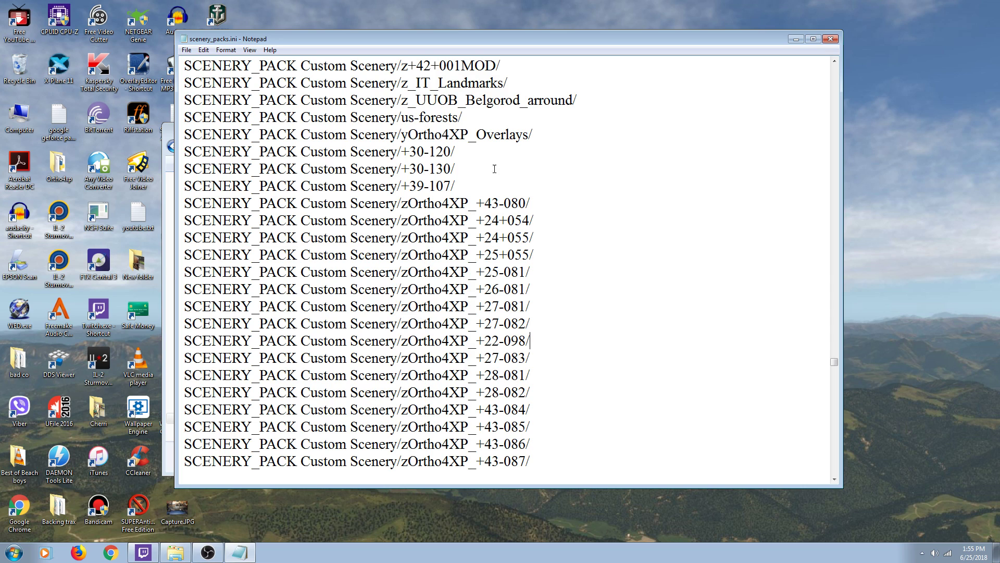
scroll(472, 230, "down", 20)
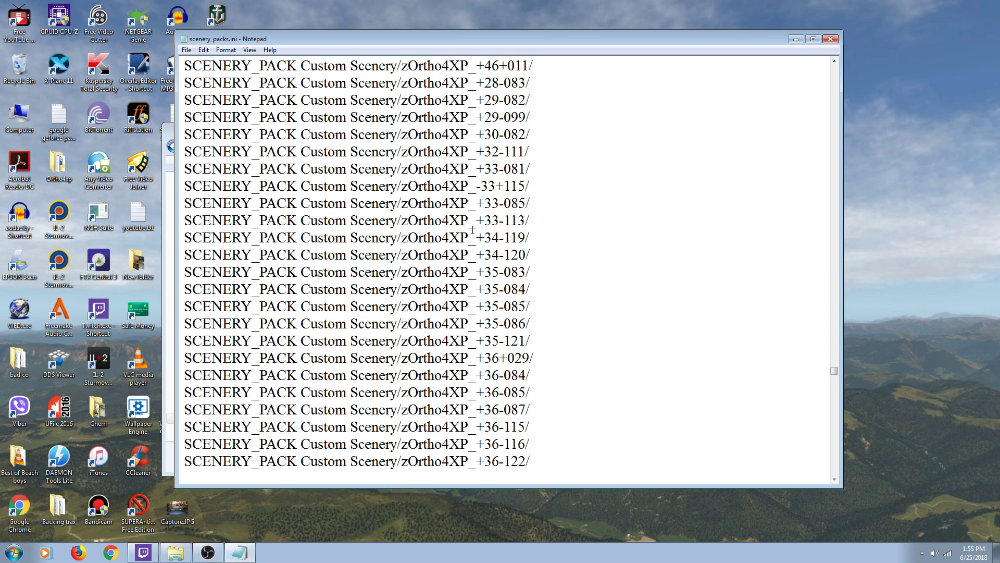
scroll(472, 230, "down", 20)
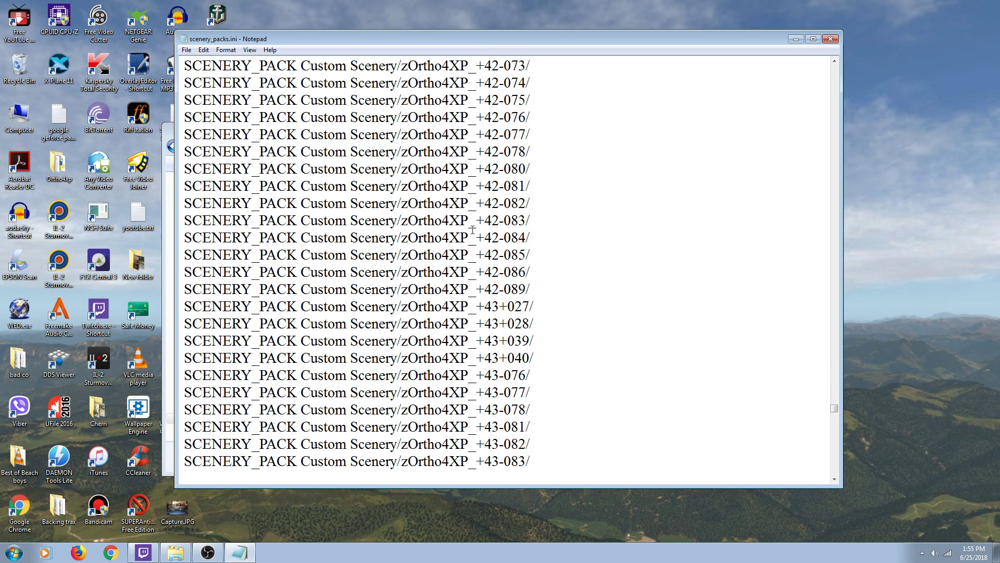
scroll(472, 230, "down", 20)
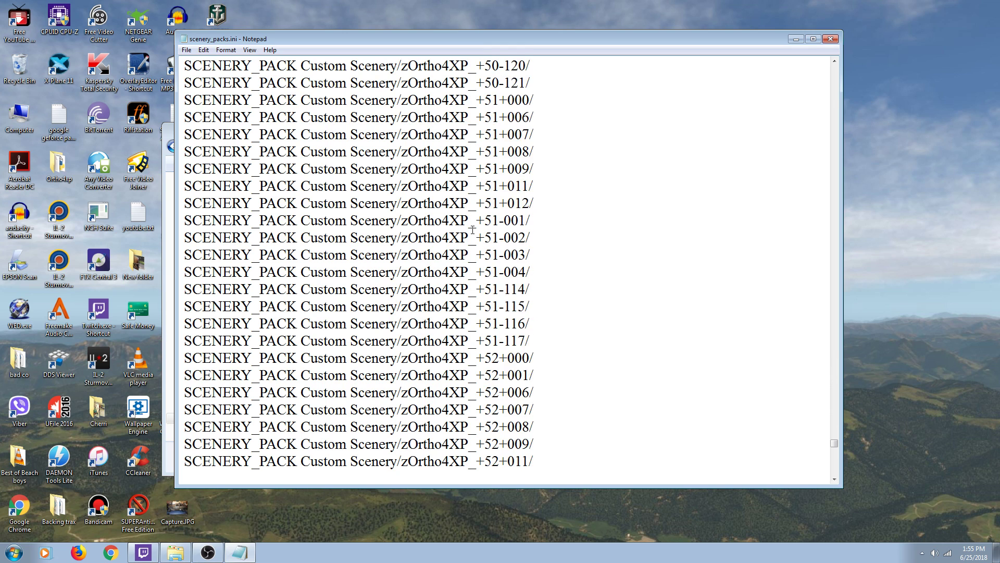
scroll(472, 230, "down", 1)
scroll(473, 230, "up", 3)
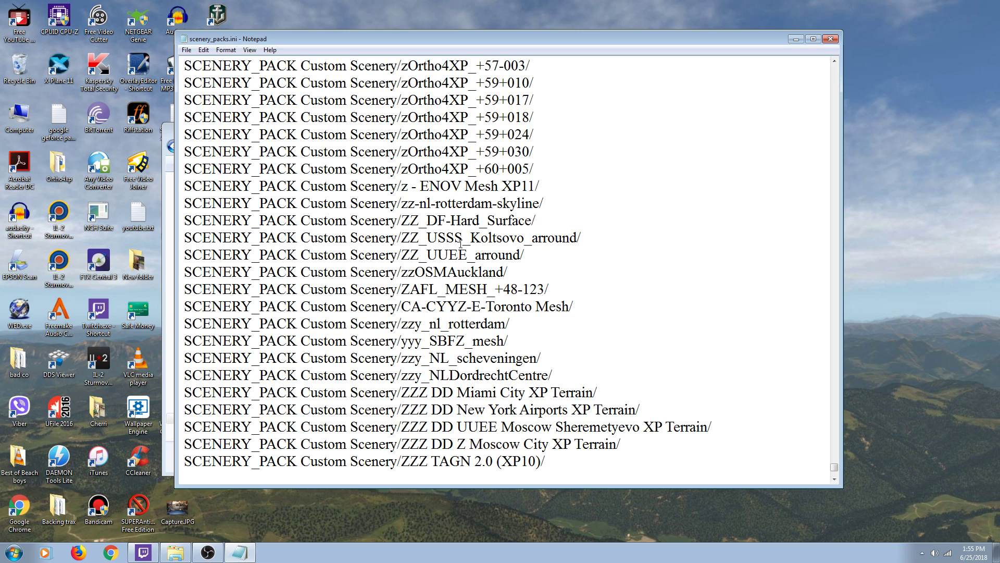
scroll(457, 308, "down", 3)
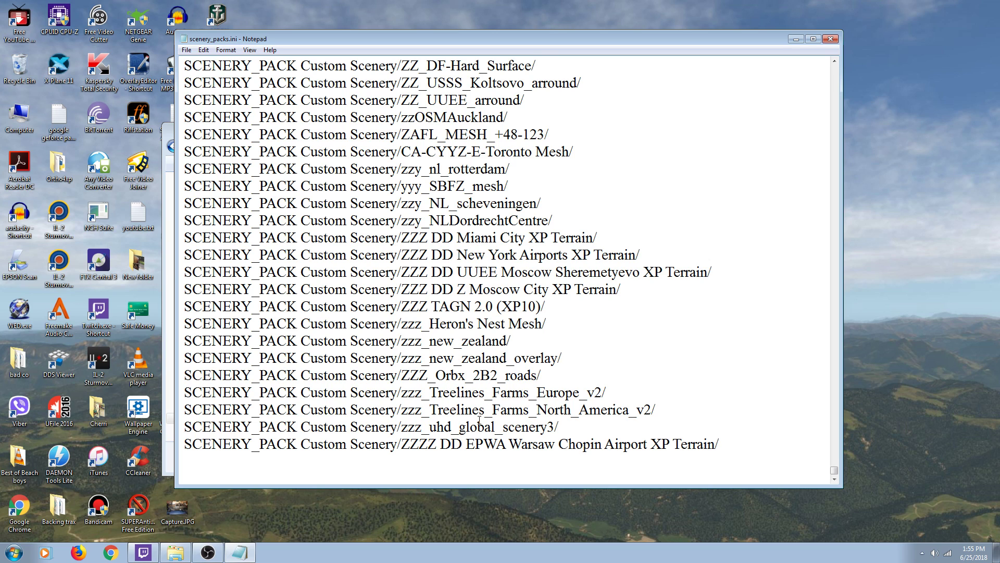
scroll(478, 420, "up", 3)
scroll(479, 420, "up", 16)
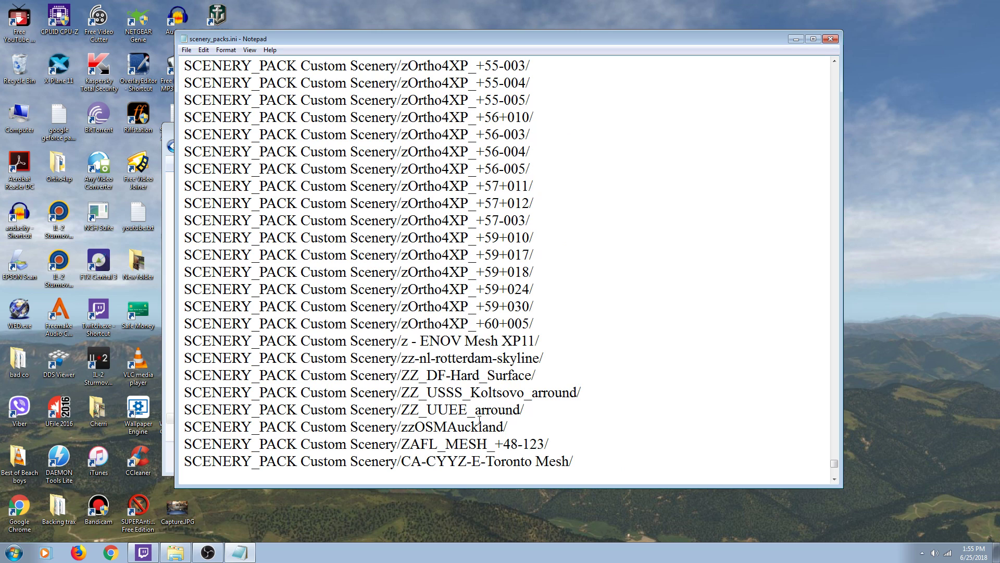
scroll(479, 420, "up", 16)
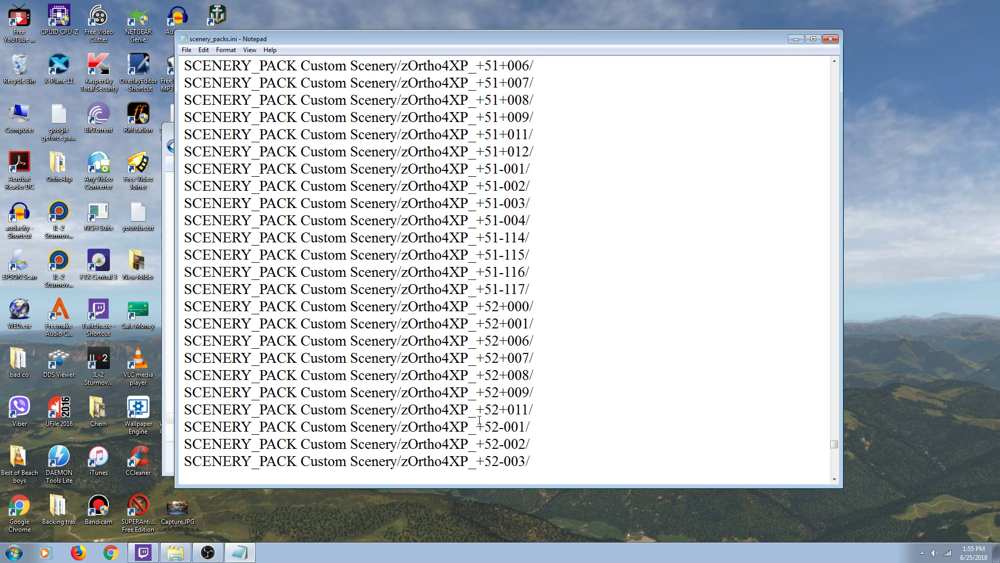
scroll(478, 420, "up", 4)
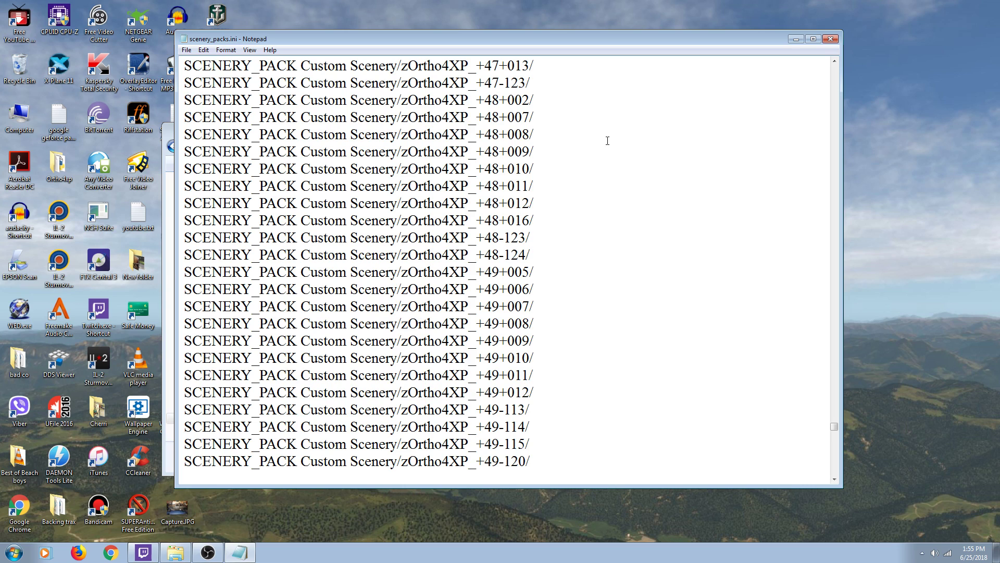
scroll(586, 155, "up", 1)
scroll(585, 156, "up", 2)
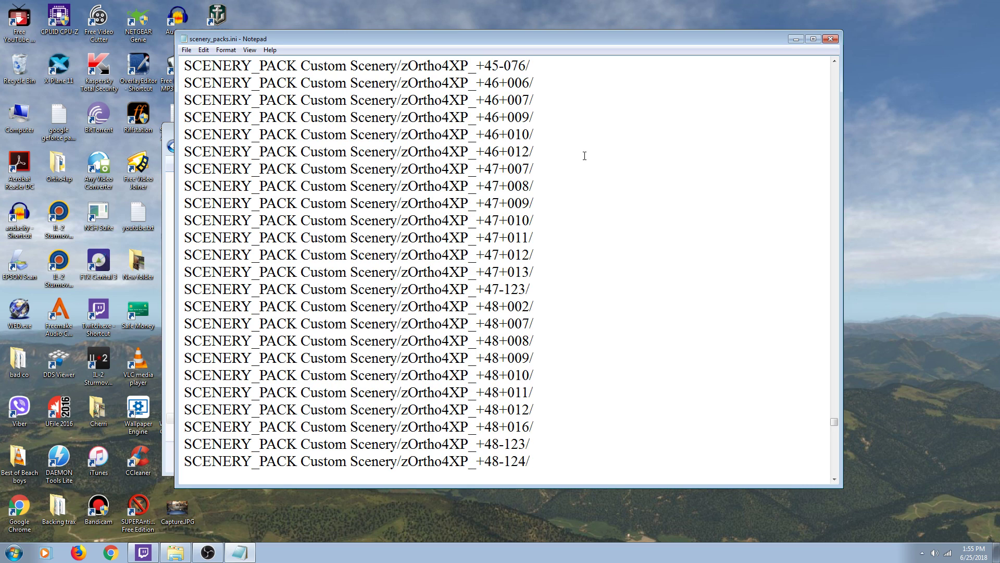
scroll(584, 156, "up", 11)
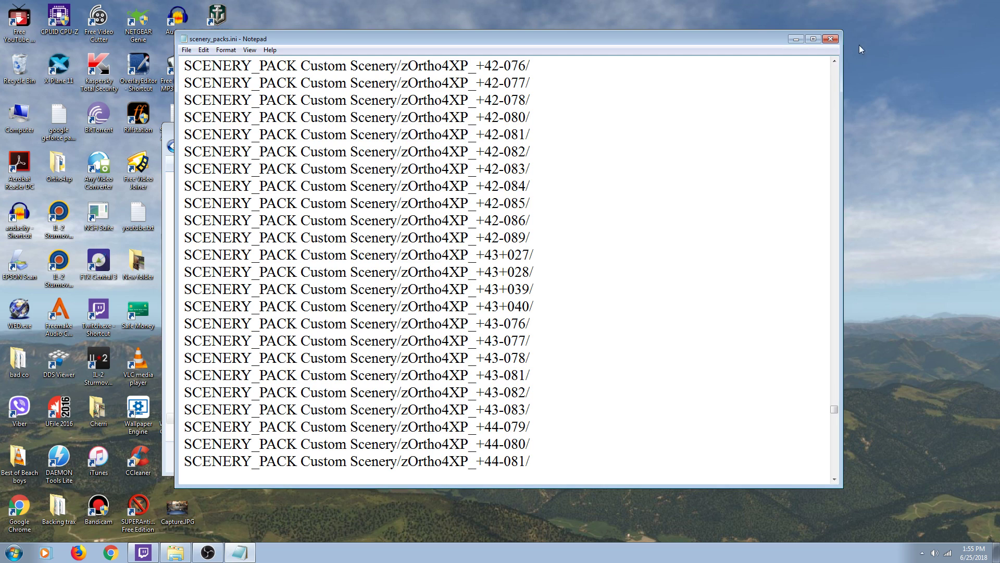
- Close scenery_packs.ini and save the changes to it
left_click(832, 40)
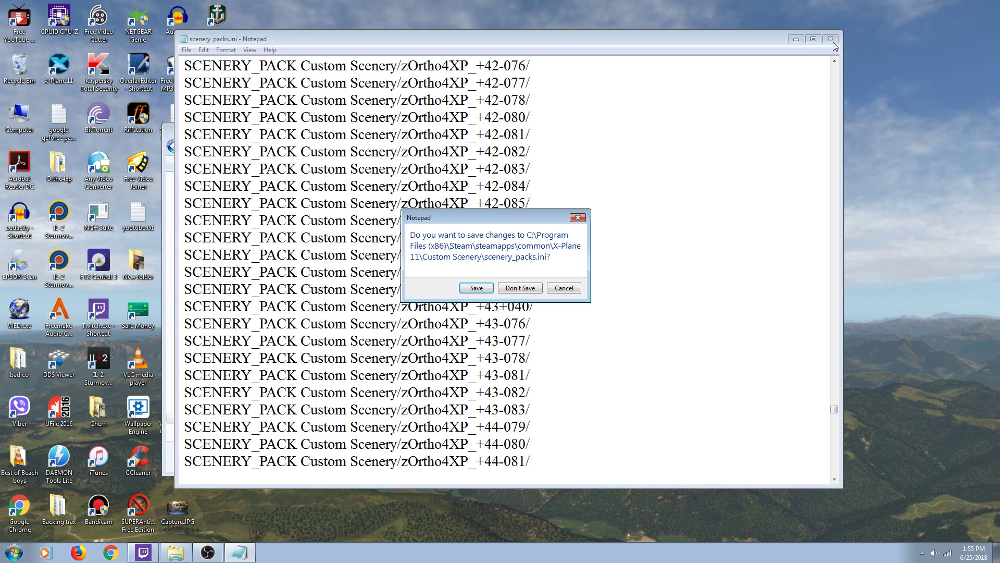
left_click(478, 289)
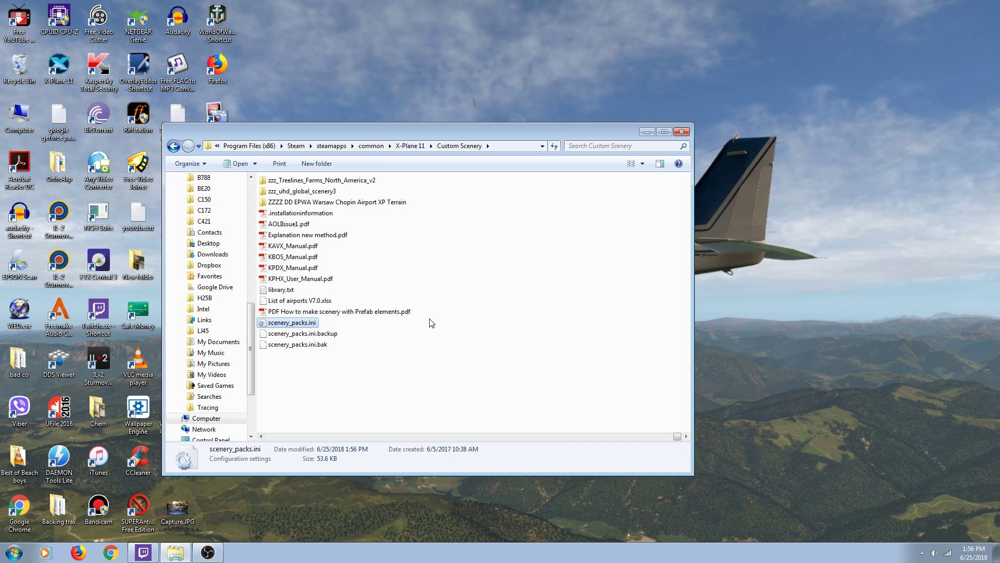
- Delete the zOrtho4XP_+22-098 folder from Custom Scenery to the Recycle Bin and close the folder window
scroll(423, 305, "up", 3)
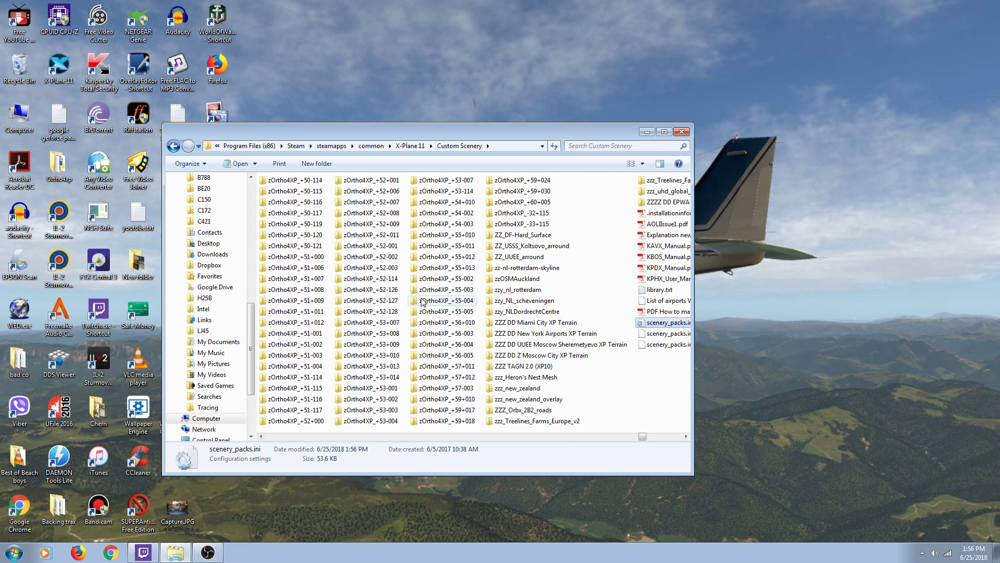
scroll(423, 302, "up", 6)
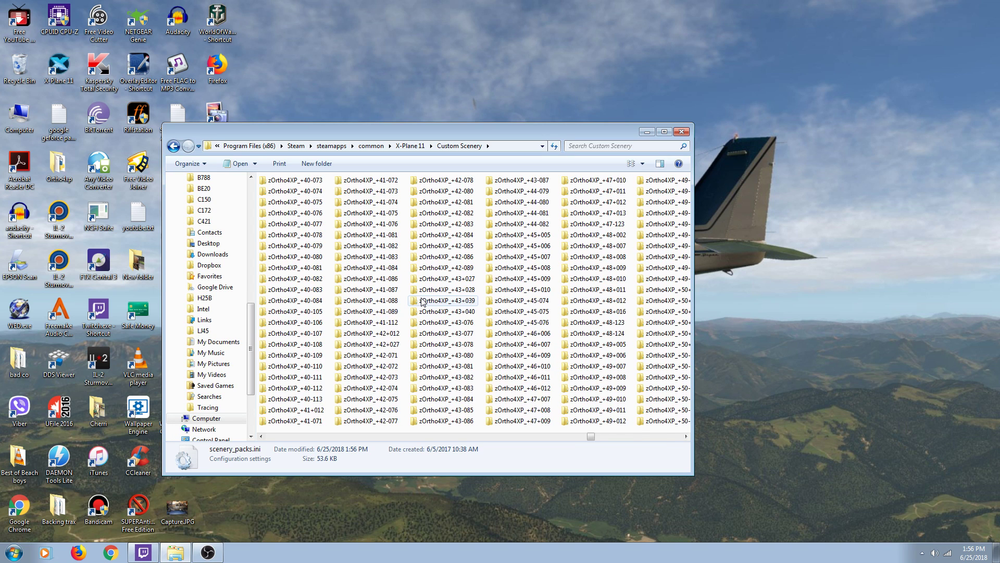
scroll(423, 302, "up", 5)
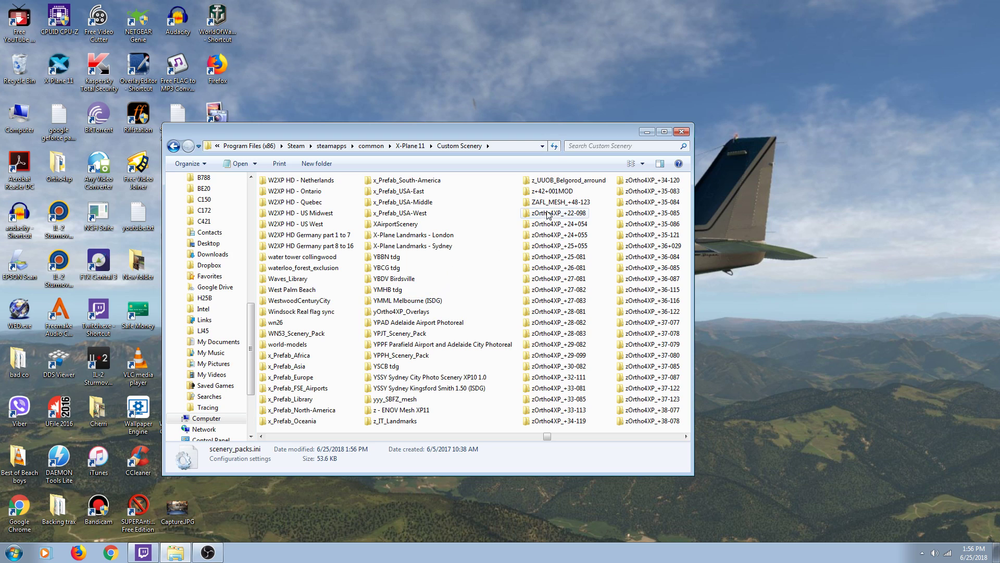
left_click(582, 214)
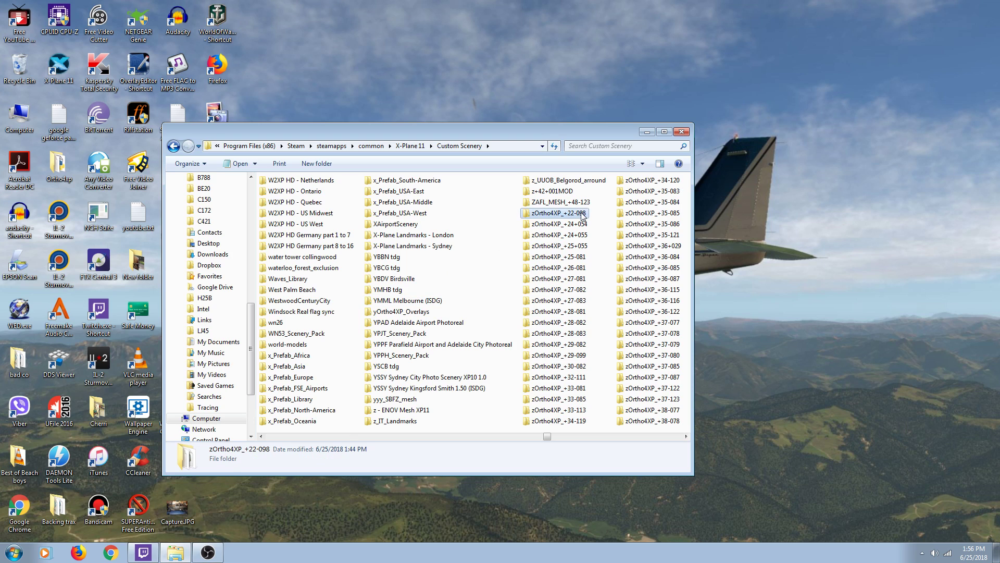
right_click(582, 213)
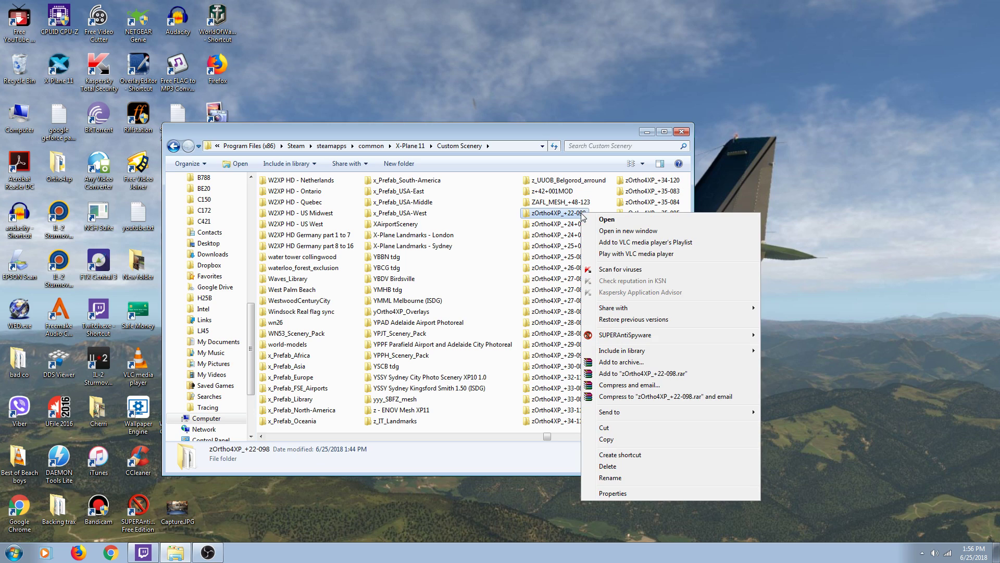
left_click(608, 467)
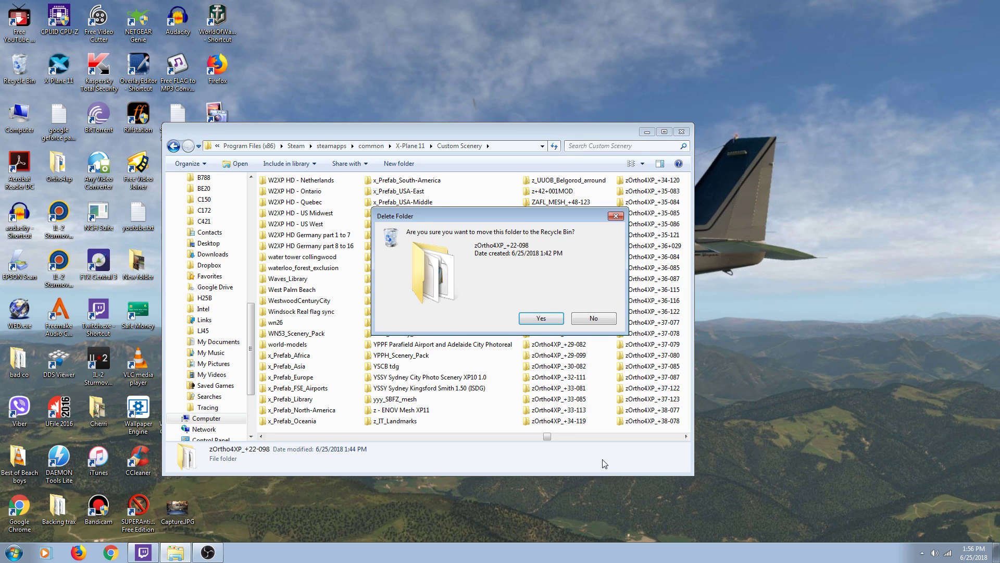
left_click(541, 319)
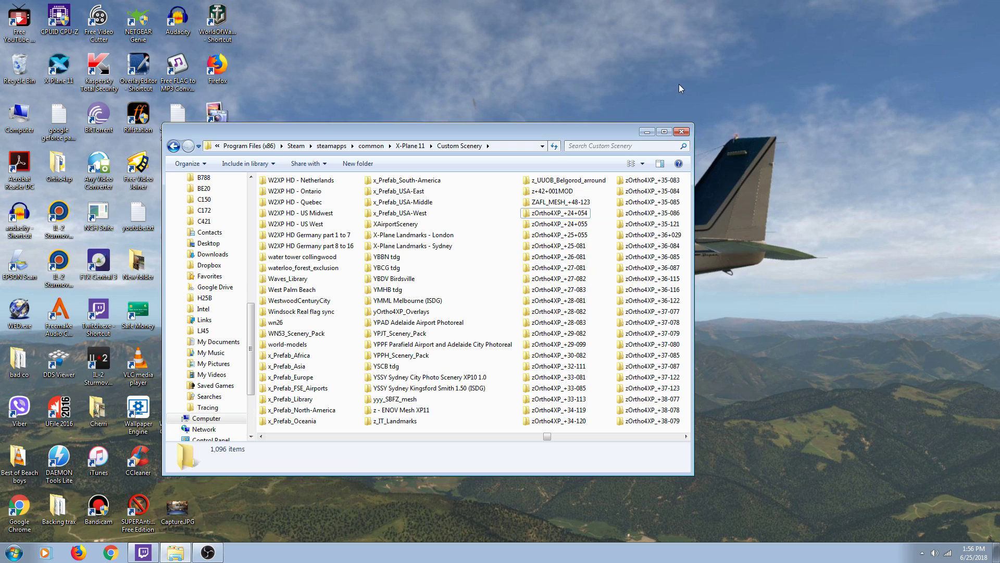
left_click(678, 132)
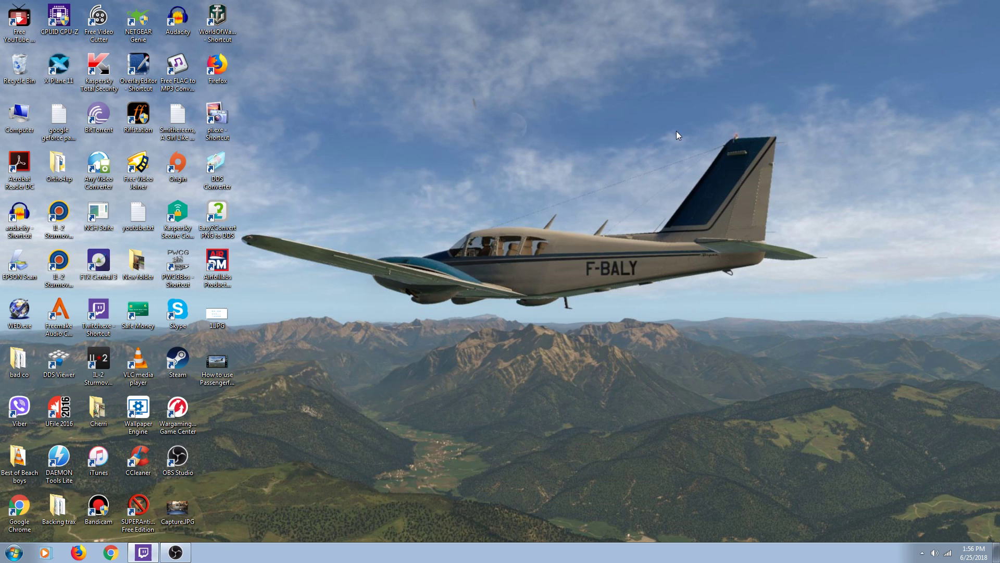
left_click(177, 552)
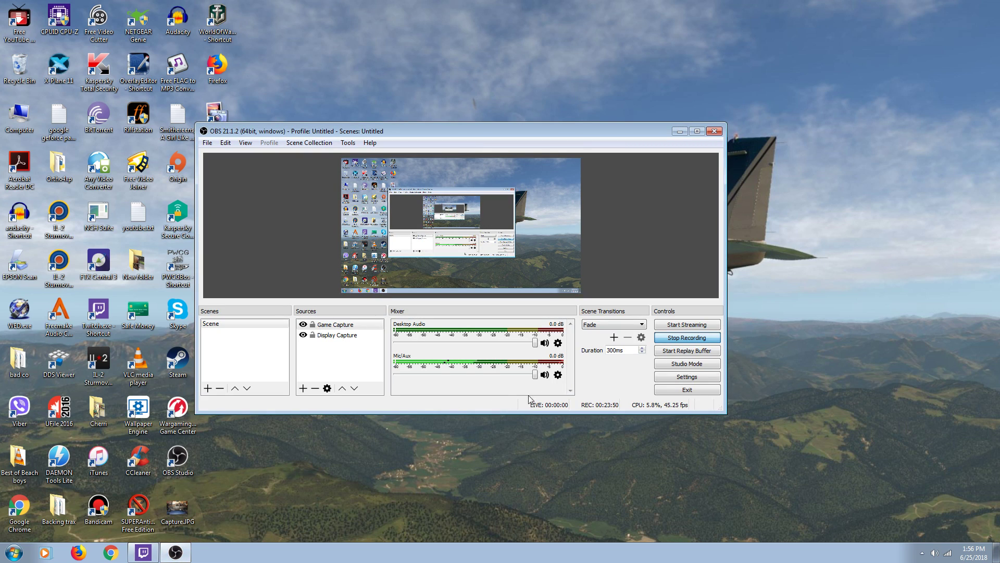